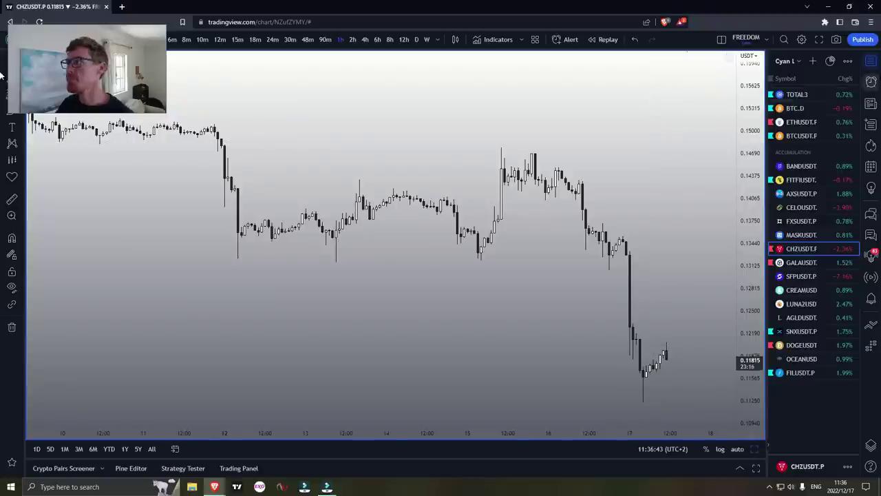
Step: Hide the watchlist and start a bar replay of the CHZUSDT.P 1h chart from 15 December, shortly after the sharp rally
click(871, 61)
scroll(602, 126, down, 3)
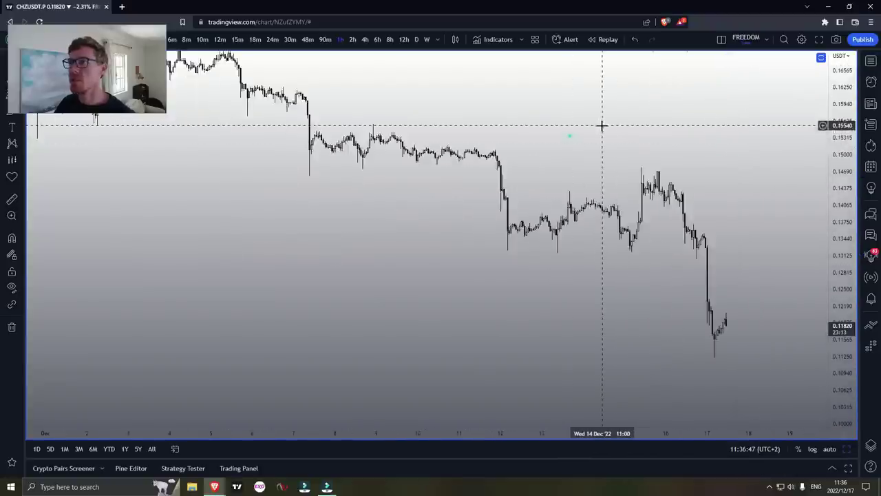
scroll(601, 126, up, 3)
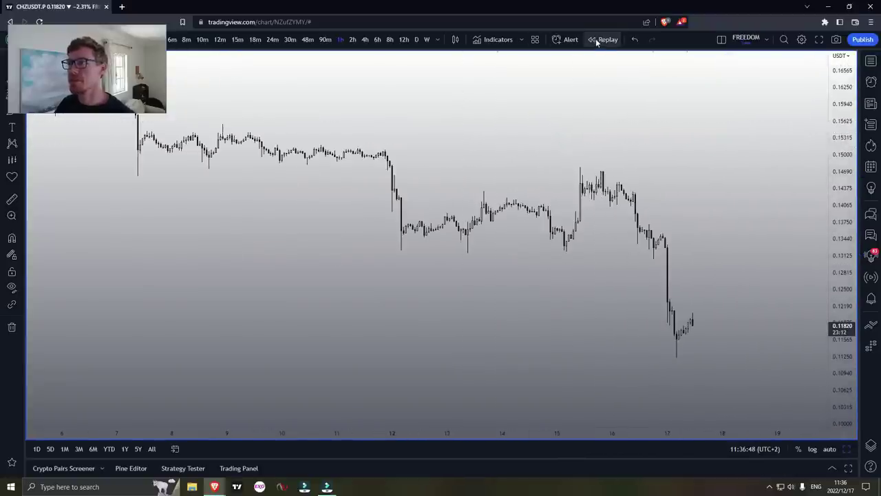
click(600, 41)
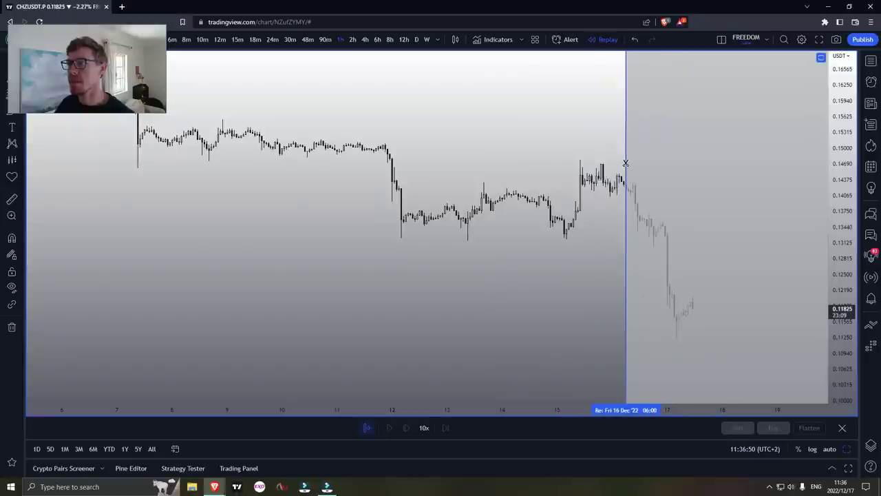
click(599, 165)
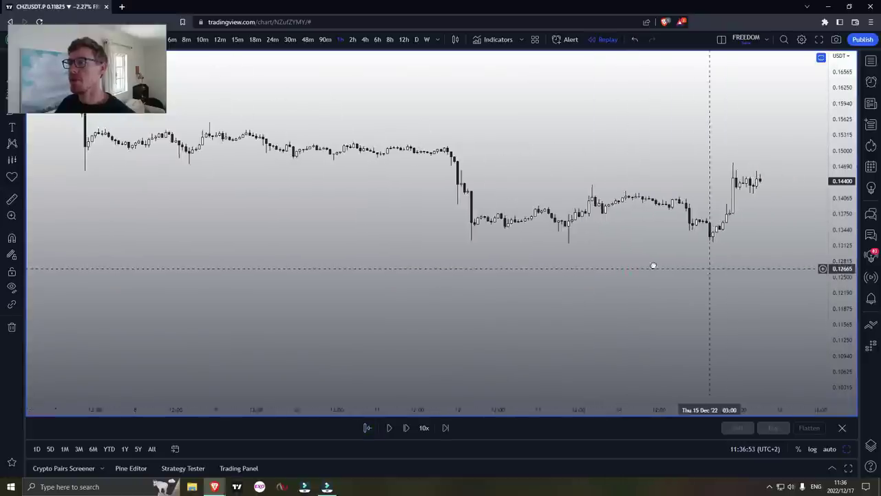
Step: Draw a rectangle around the 7–12 December consolidation, from about 0.15725 down to 0.14705, and delete it
click(20, 110)
click(39, 147)
mouse_move(293, 153)
mouse_down()
mouse_move(354, 220)
mouse_move(501, 221)
mouse_up()
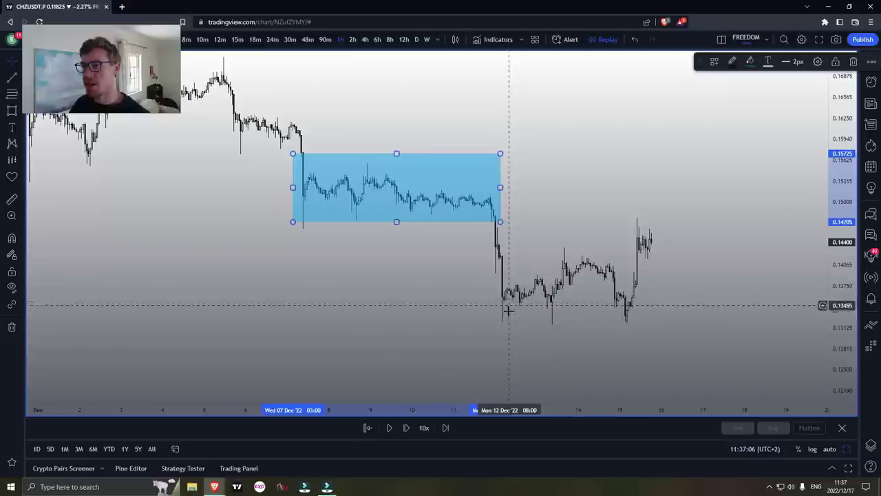
key(Delete)
Step: Draw a small rectangle over the first 12 December consolidation from about 0.13725, and extend a horizontal line from it at 0.13630
drag(543, 202, 522, 192)
scroll(578, 188, up, 4)
drag(835, 235, 818, 160)
scroll(598, 160, up, 2)
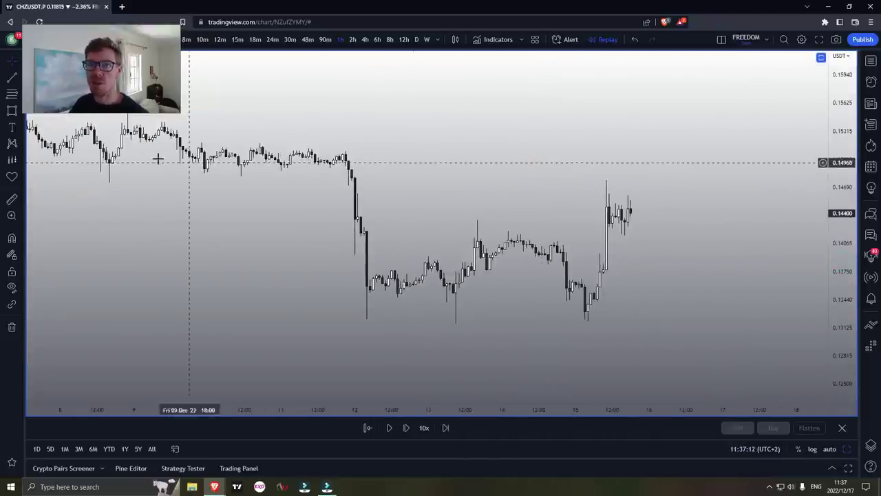
click(12, 111)
scroll(345, 235, up, 1)
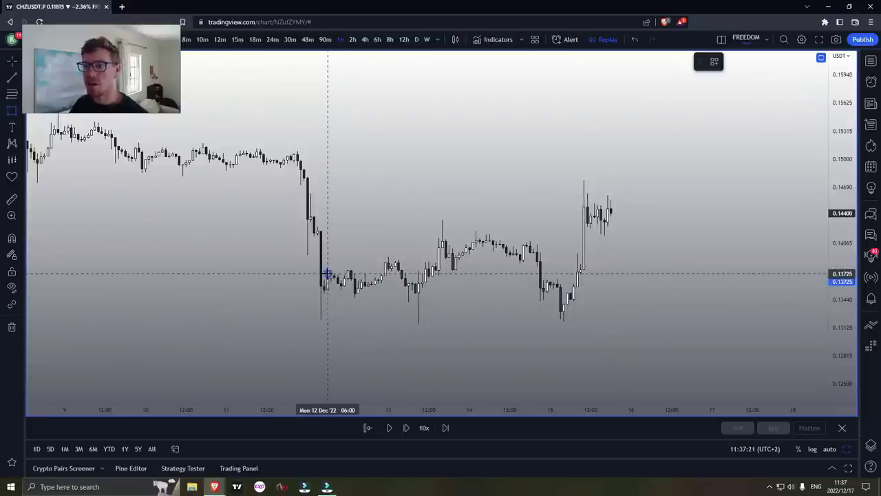
drag(328, 274, 348, 292)
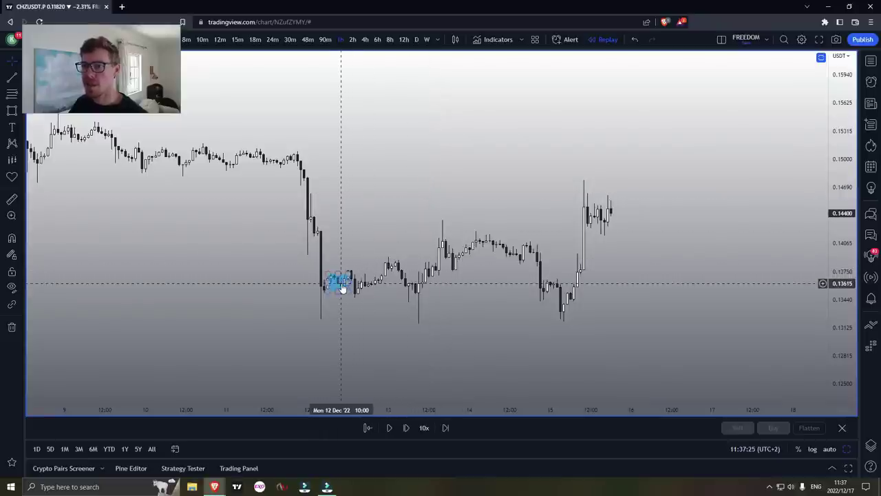
click(14, 79)
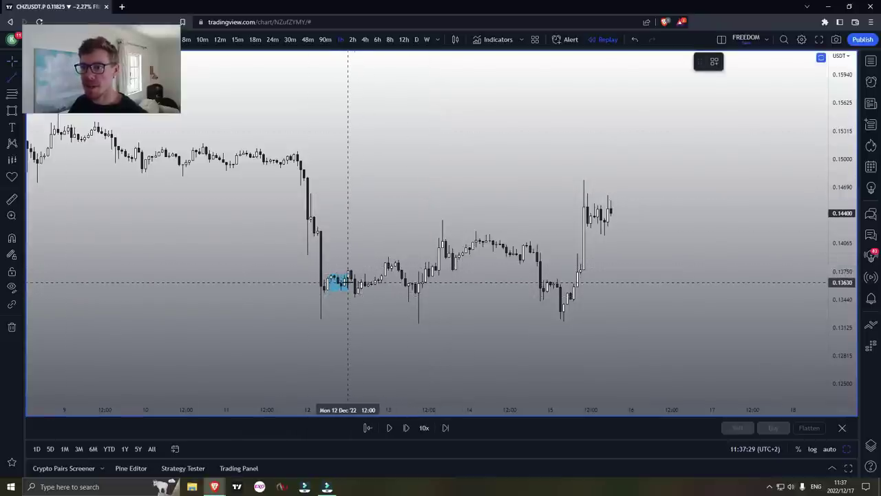
drag(348, 282, 684, 282)
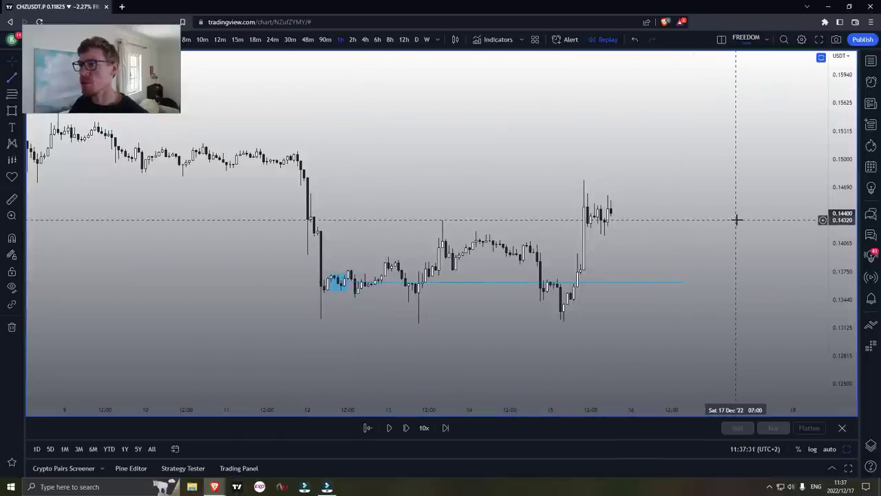
Step: Trace the widening swing highs and lows from the 12 December box to the 15 December high with a path, and cancel it
drag(702, 238, 752, 236)
scroll(729, 238, up, 2)
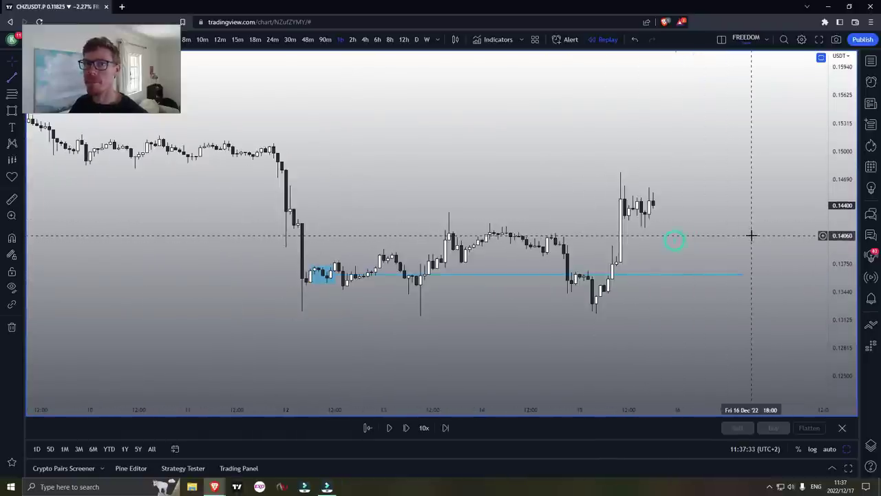
drag(841, 241, 841, 207)
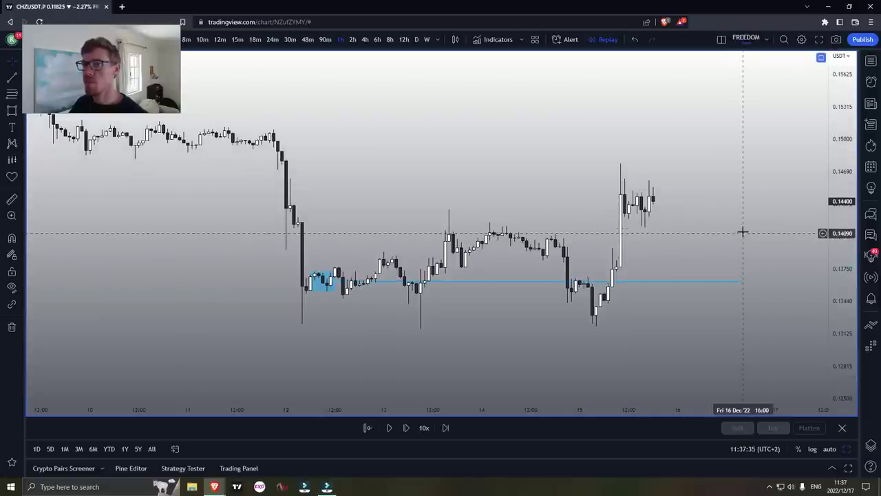
drag(743, 232, 743, 218)
scroll(743, 217, up, 1)
drag(458, 170, 441, 177)
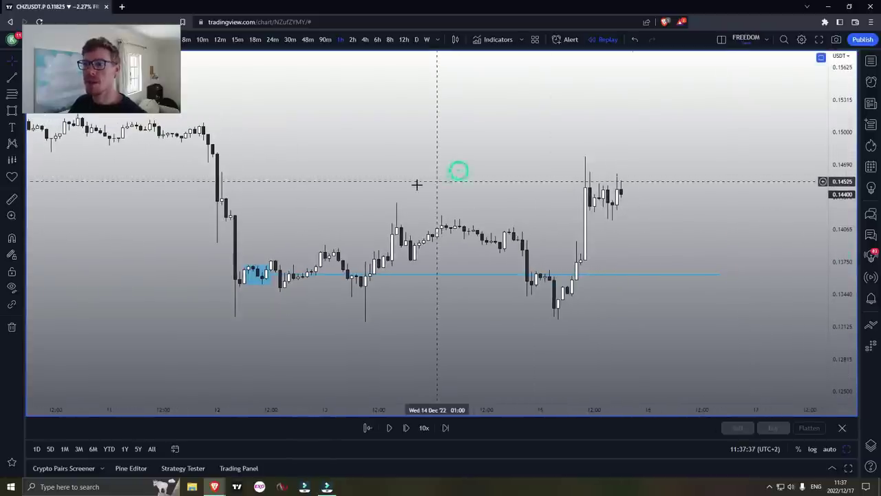
click(11, 111)
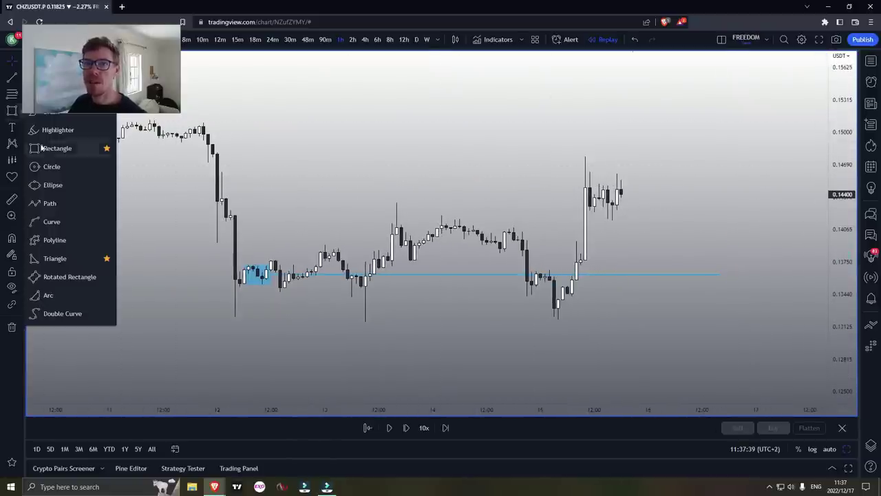
click(44, 201)
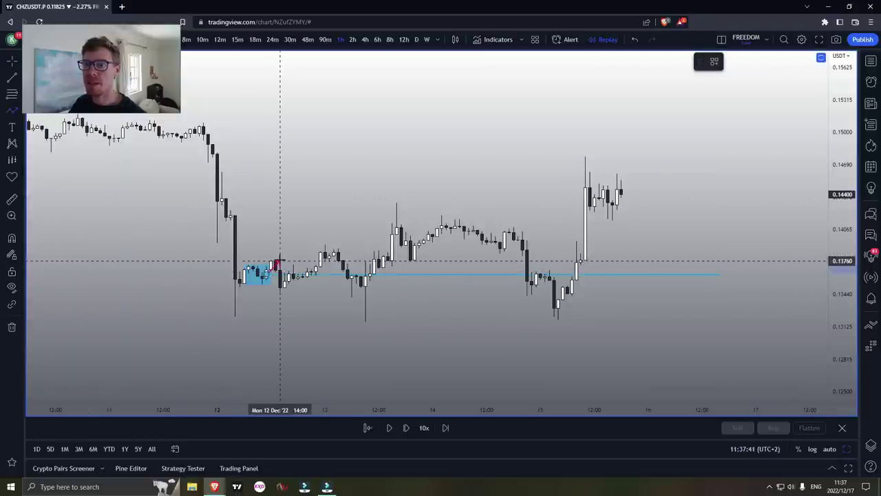
click(280, 292)
click(332, 243)
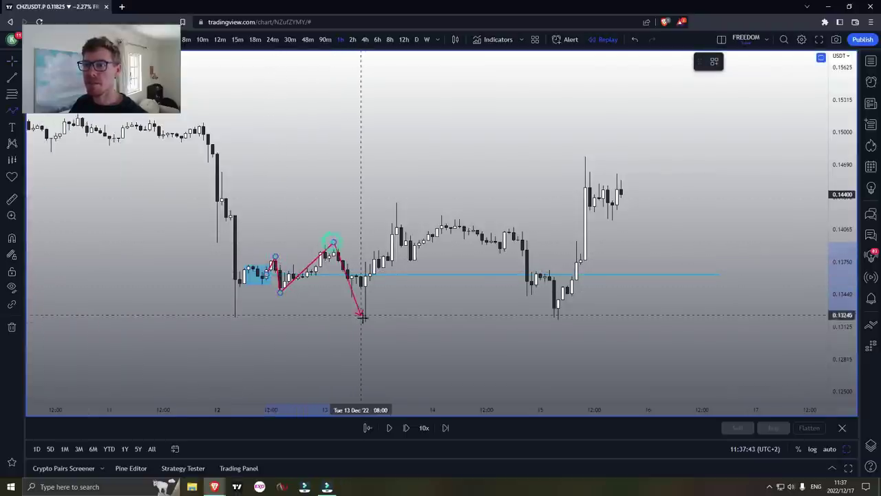
click(365, 321)
click(401, 206)
click(557, 321)
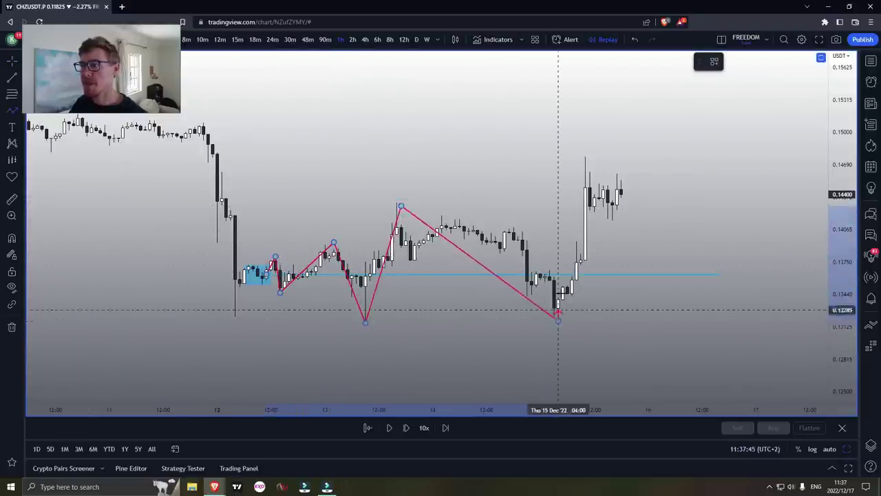
click(590, 161)
key(Escape)
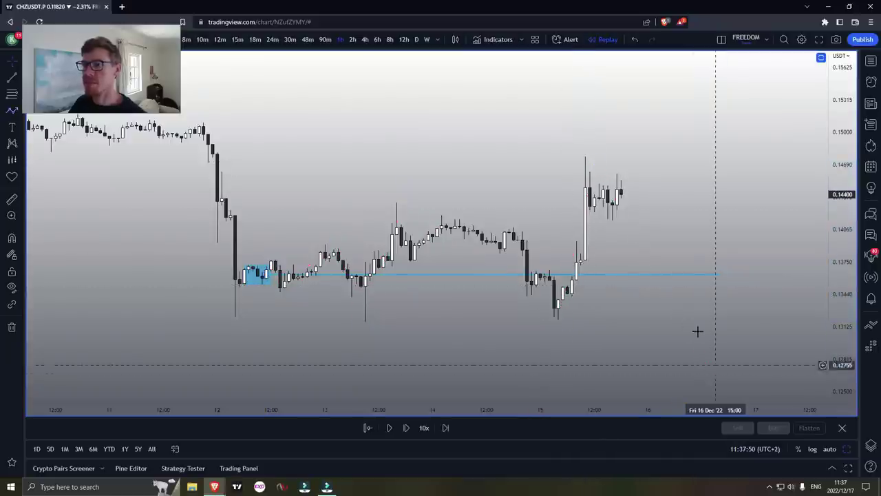
Step: Draw a horizontal line at 0.13775 from the 12 December swing high and apply the black $$$ liquidity template
scroll(255, 252, up, 2)
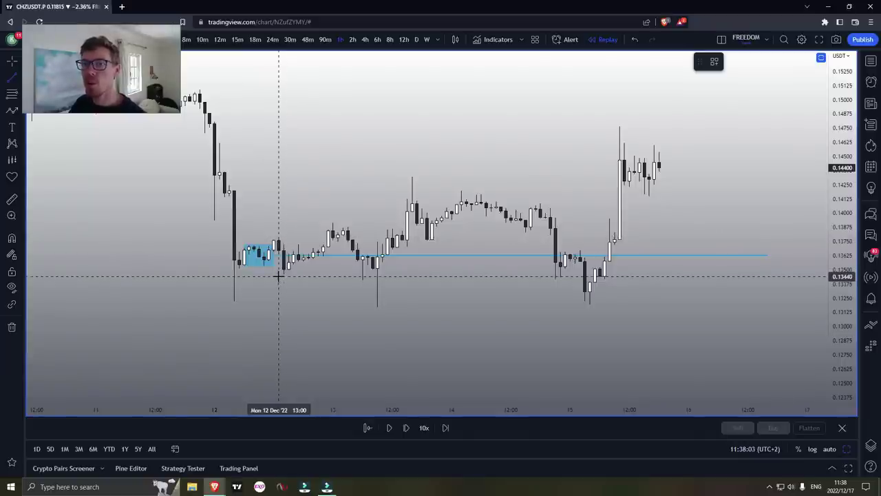
click(273, 239)
click(323, 239)
click(716, 61)
click(731, 131)
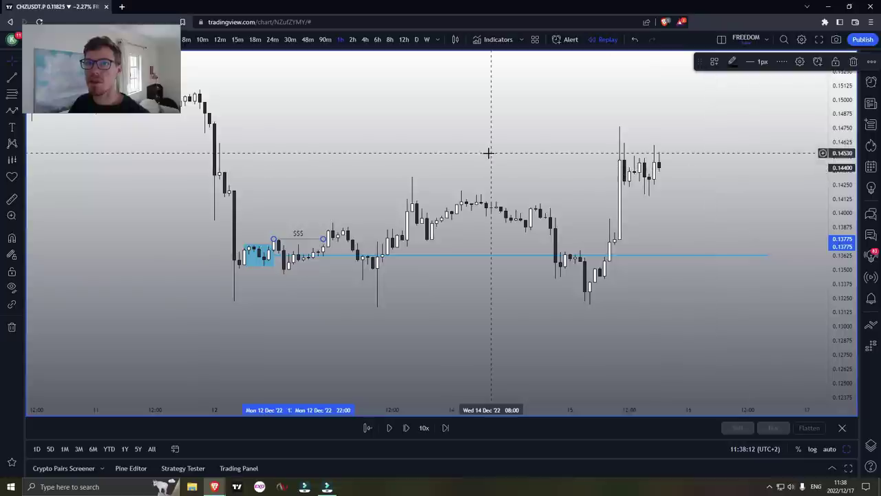
Step: Clone the $$$ line to mark the 12 December swing low and the 13 December swing high at about 0.13925
right_click(309, 238)
click(337, 314)
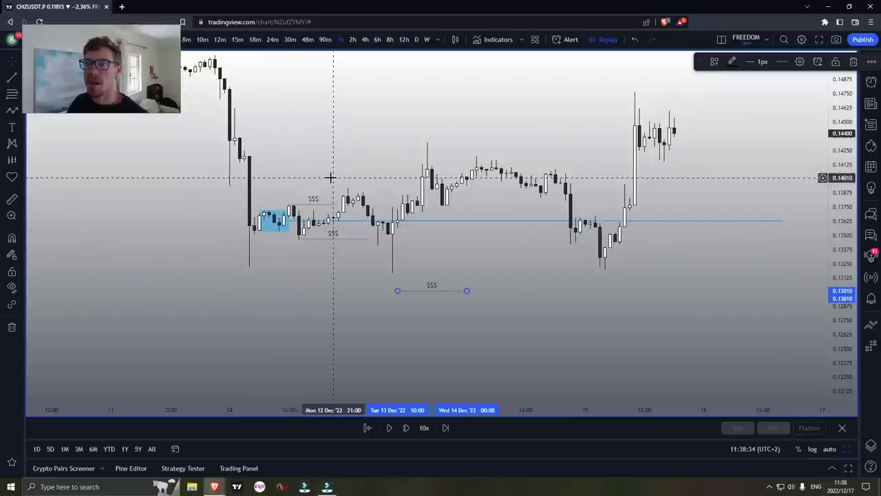
mouse_move(425, 289)
mouse_down()
mouse_move(403, 207)
mouse_move(373, 187)
mouse_up()
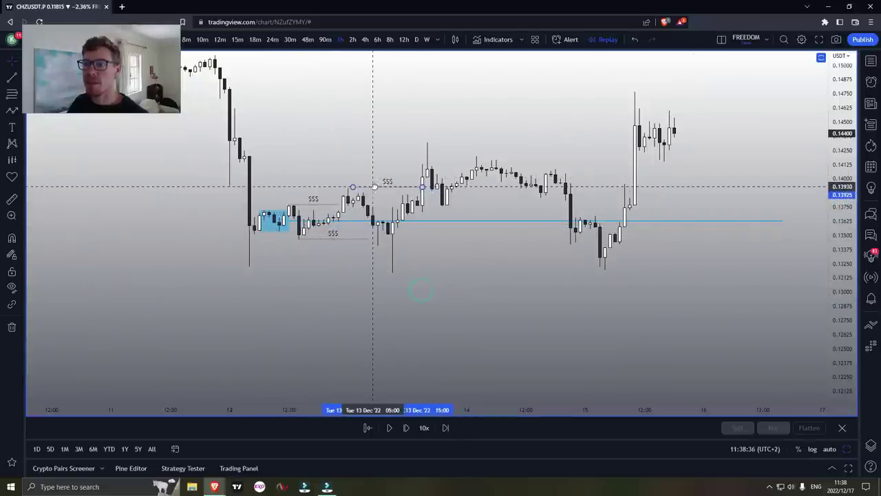
Step: Clone the $$$ line onto the 13 December swing low at about 0.13175 and extend it to 15 December 06:00
right_click(400, 188)
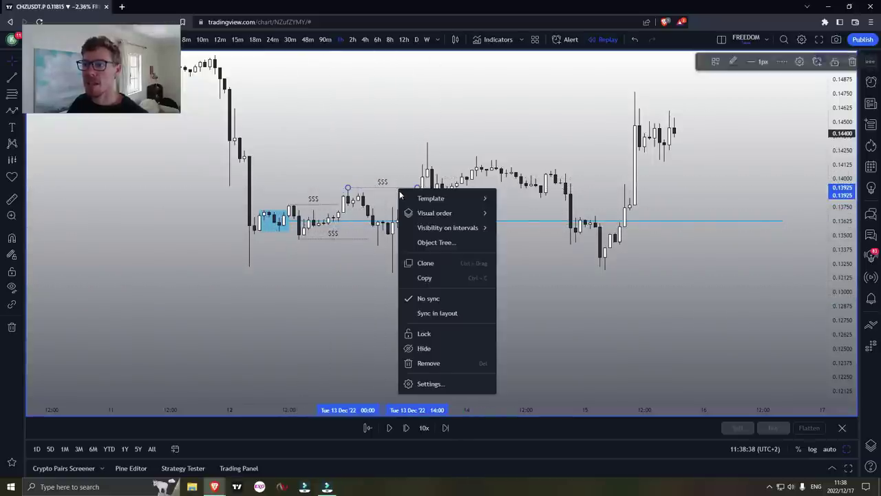
click(431, 266)
drag(462, 272, 614, 273)
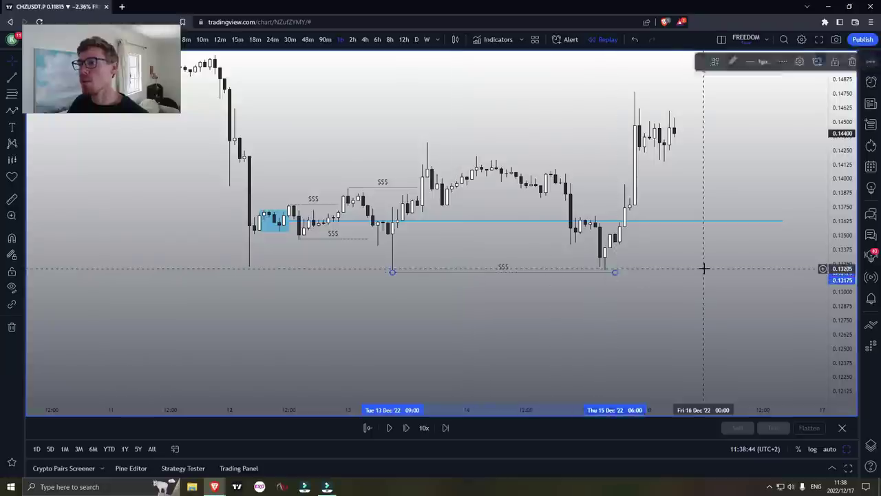
click(703, 268)
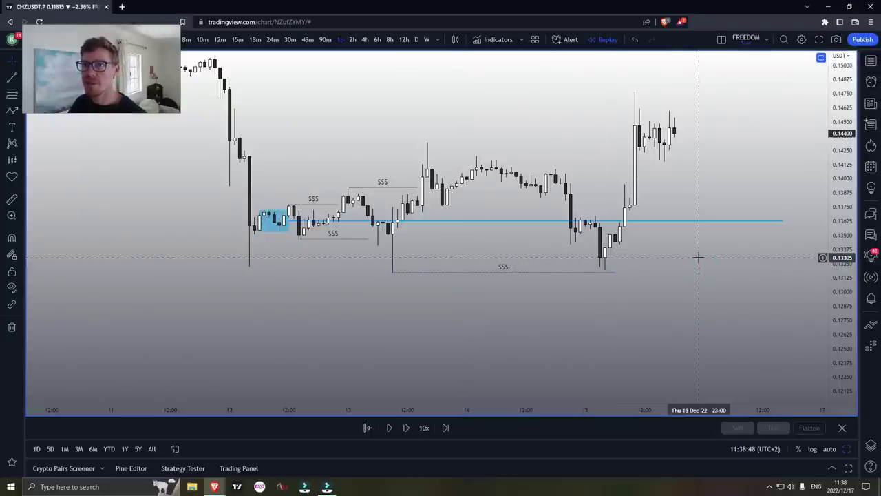
Step: Draw a horizontal line at 0.13200 from the 15 December 04:00 low and apply the LIQUIIDTY BLACK template
click(11, 78)
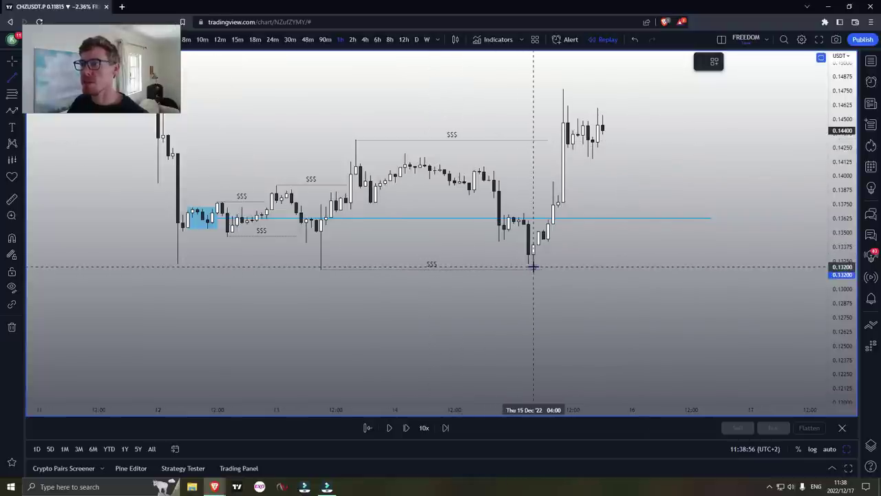
click(533, 267)
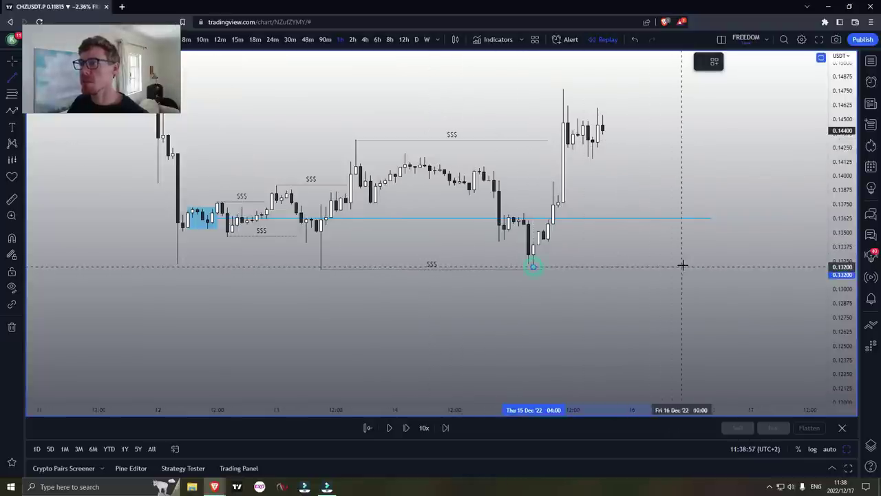
click(706, 267)
click(714, 61)
click(740, 161)
Step: Draw a horizontal line at 0.14770 from the 15 December 10:00 high to 16 December 16:00 and apply the LIQUIIDTY BLACK template
drag(665, 145, 653, 181)
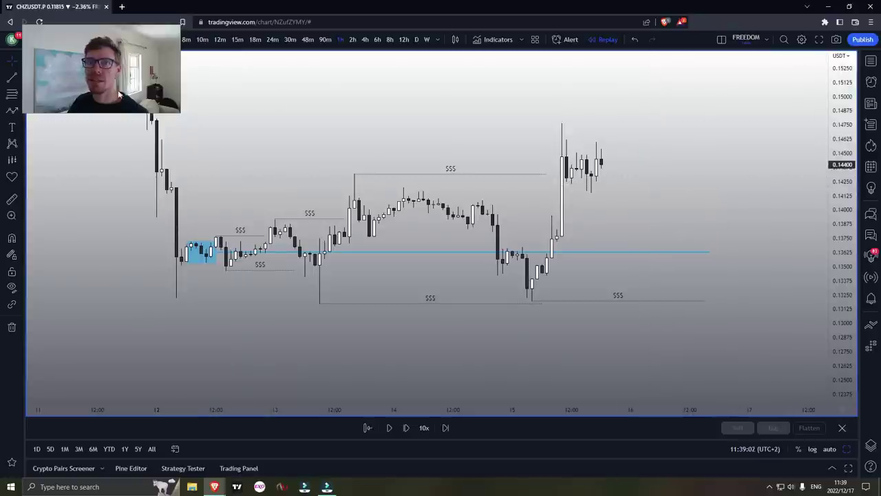
click(562, 122)
click(709, 122)
click(716, 62)
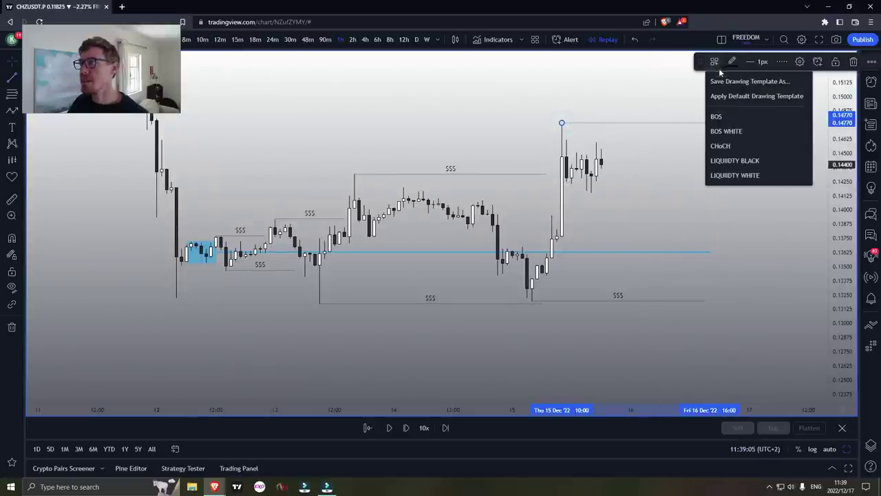
click(737, 160)
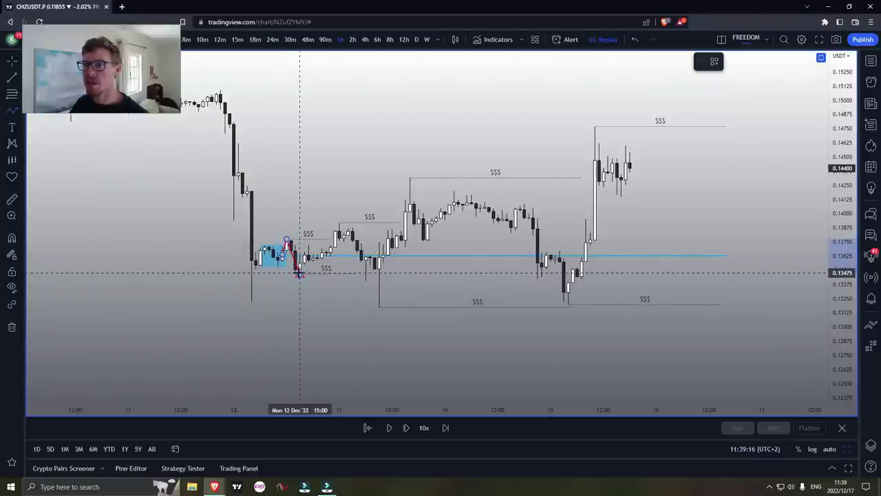
Step: Trace the expanding swings between the $$$ lines with a path from the 12 December box to the 15 December high
click(299, 273)
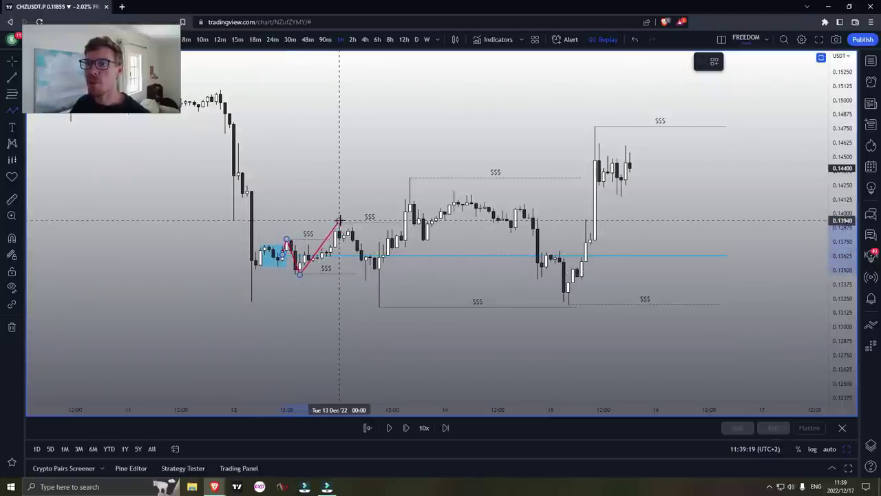
click(340, 220)
click(379, 310)
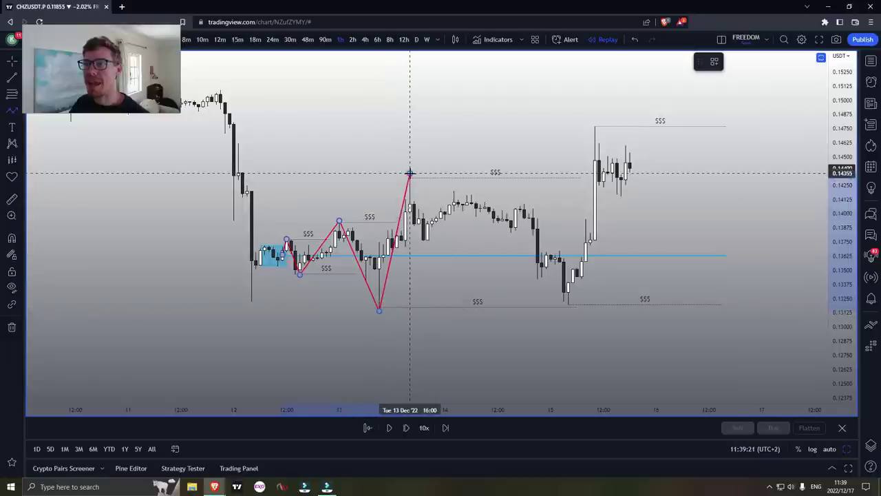
click(568, 305)
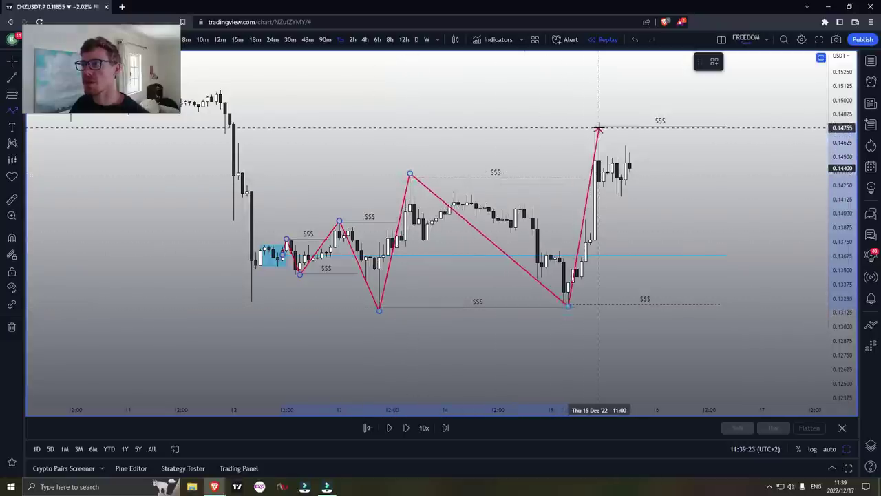
Step: Draw a small circle around the 13 December swing high at about 0.13895
click(348, 232)
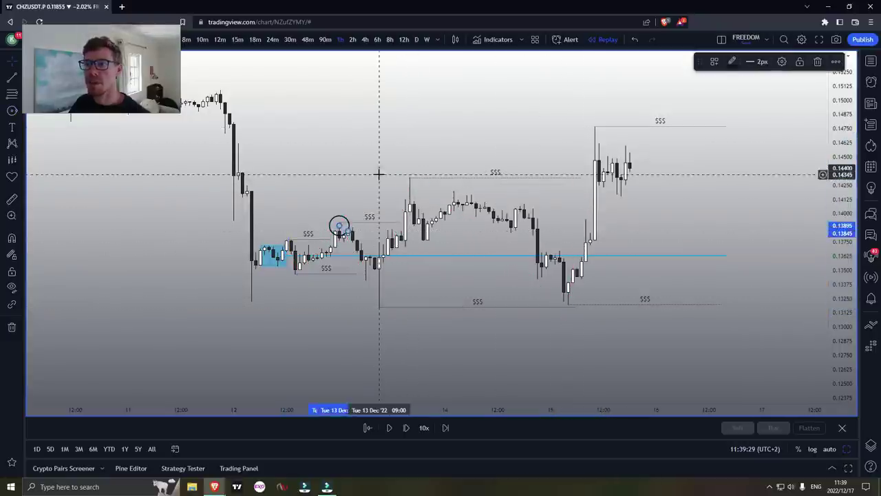
click(379, 175)
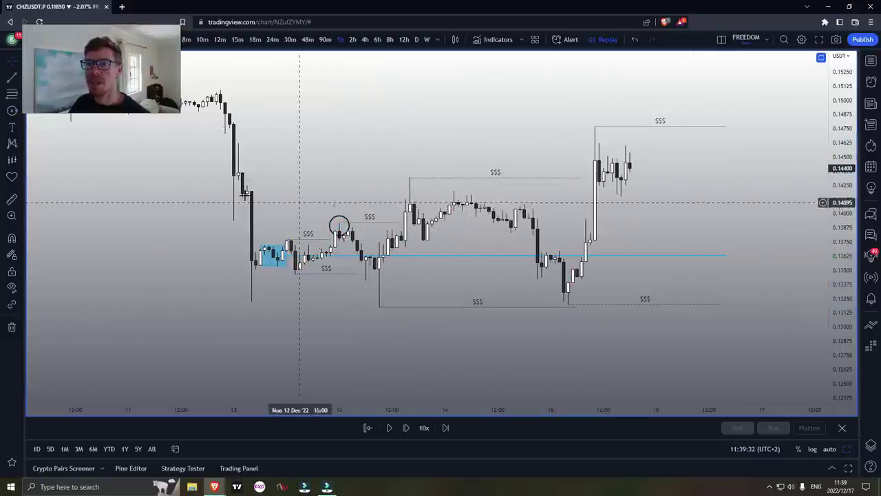
Step: Draw circles around the 13 December swing low near 0.13165 and the following 13 December swing high
click(12, 111)
click(379, 287)
click(390, 308)
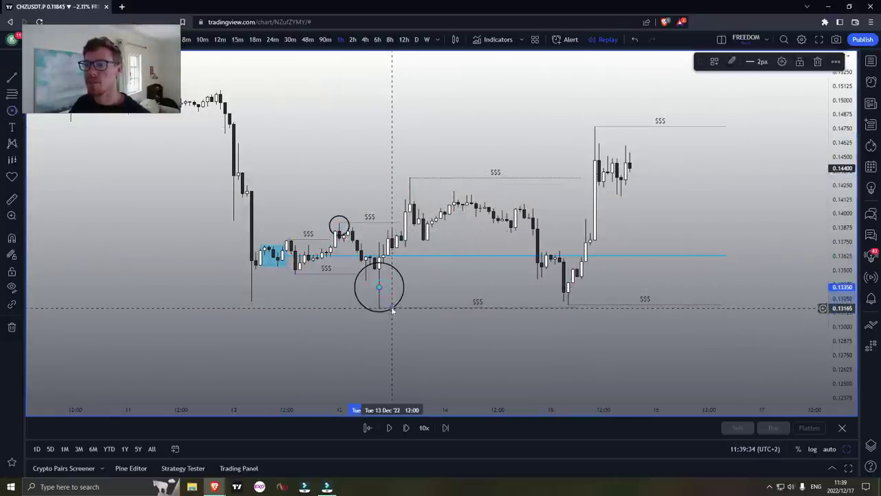
click(12, 111)
click(410, 191)
click(425, 204)
Step: Draw circles around the 15 December swing low and the 15 December swing high at the outer $$$ lines
click(12, 112)
click(563, 295)
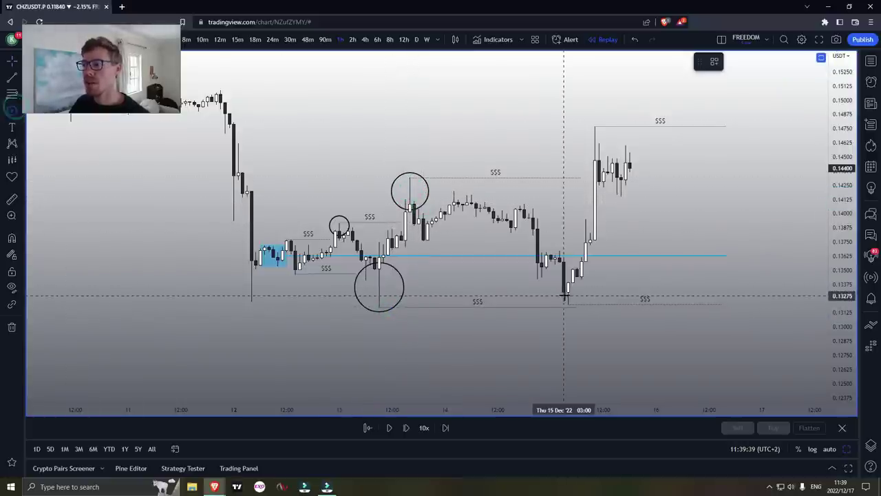
click(578, 307)
click(12, 111)
click(594, 148)
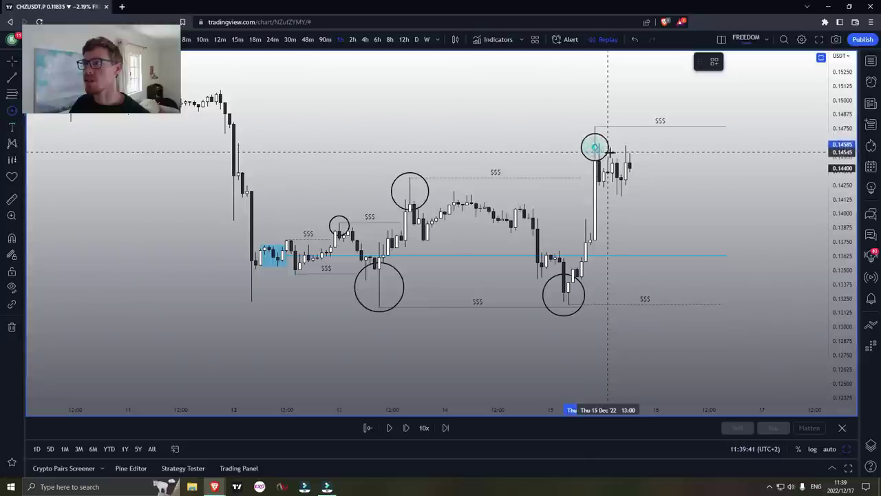
click(617, 158)
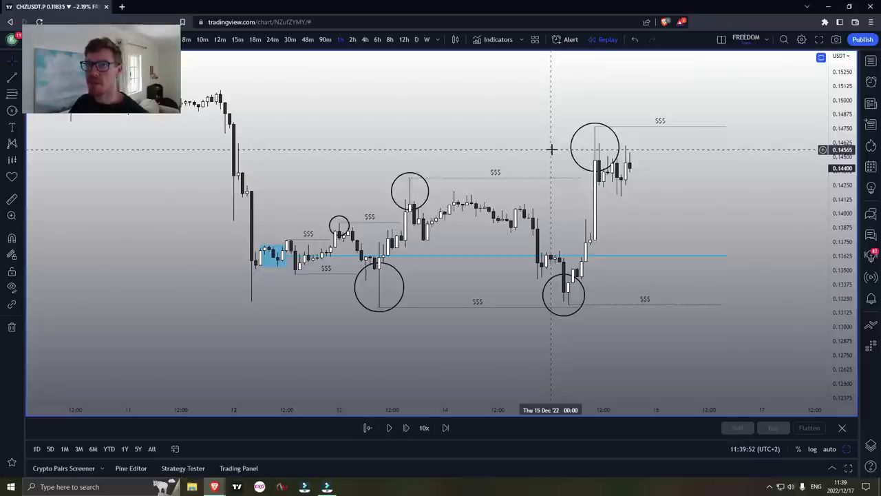
Step: Examine the circled expanding swings between the 12 December consolidation box and the 15 December high
scroll(420, 118, up, 1)
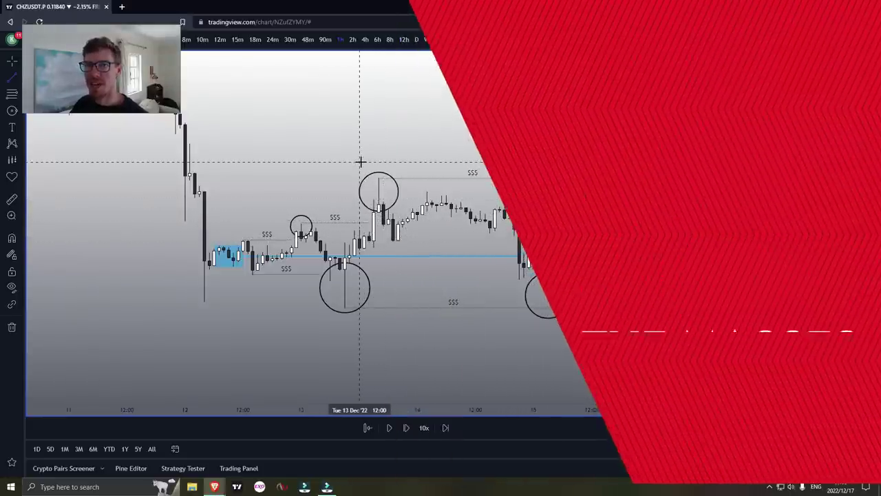
key(Escape)
scroll(385, 122, up, 1)
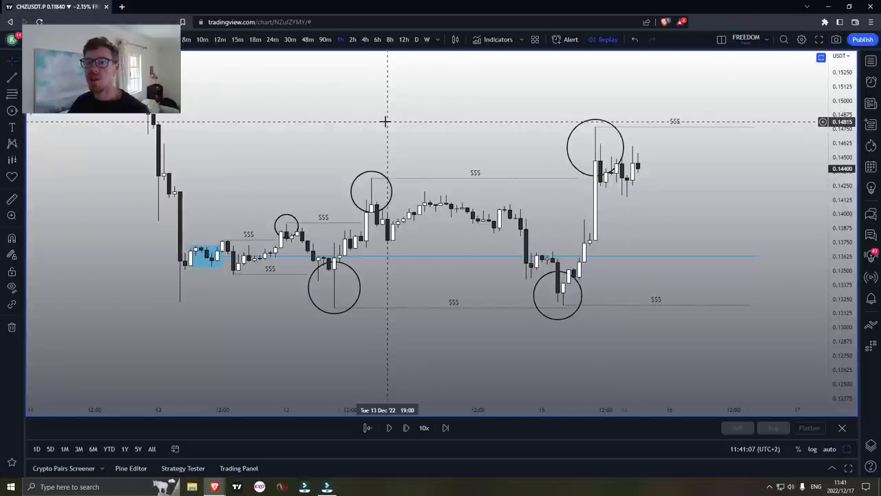
scroll(385, 122, down, 4)
drag(397, 104, 314, 116)
drag(361, 176, 437, 165)
scroll(370, 175, up, 3)
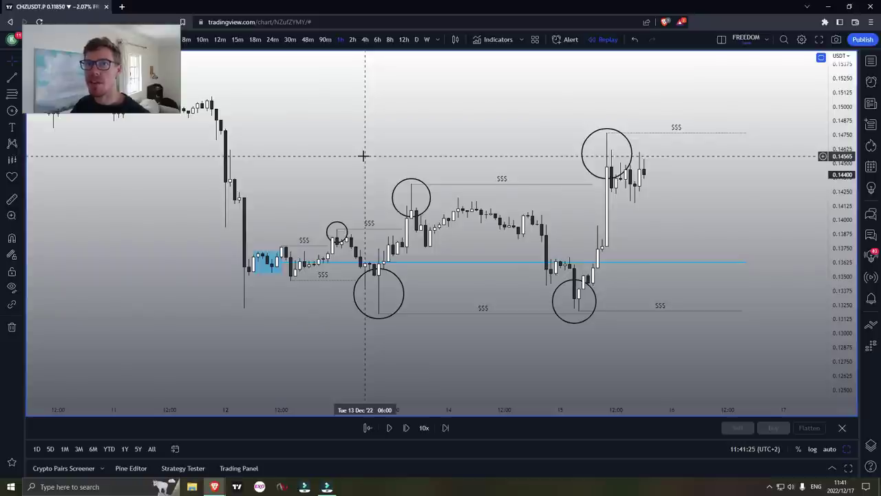
drag(419, 136, 350, 140)
scroll(406, 140, up, 1)
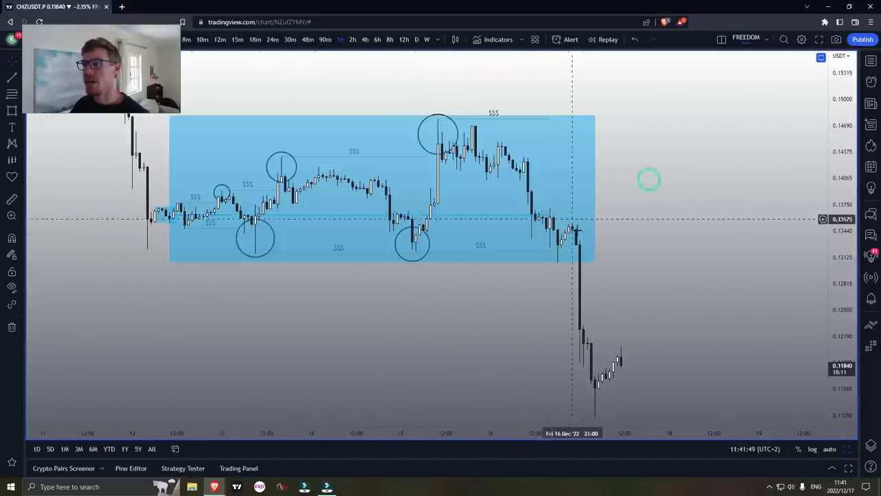
Step: Delete the large blue rectangle spanning the range from 12 December 10:00 to 17 December 04:00
scroll(680, 262, up, 3)
click(599, 150)
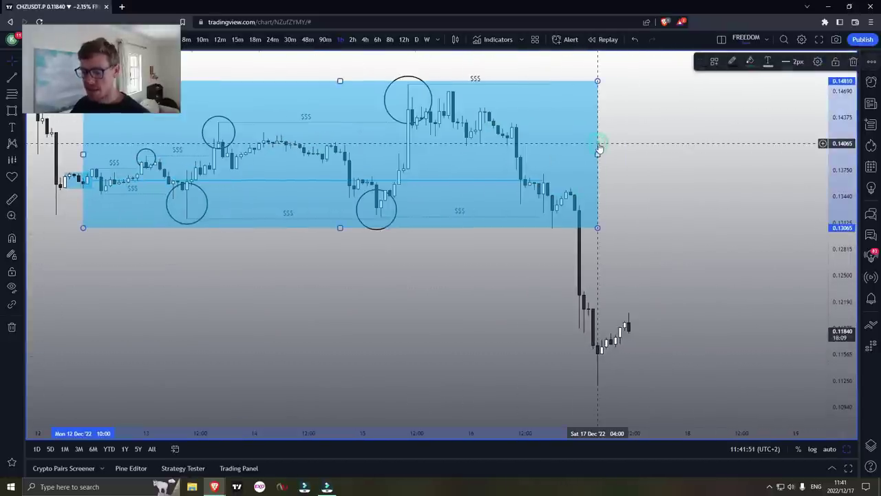
key(Delete)
Step: Place a short position after the 13 December swing high with a 0.00340 stop and its target at the lower $$$ line
scroll(637, 219, up, 4)
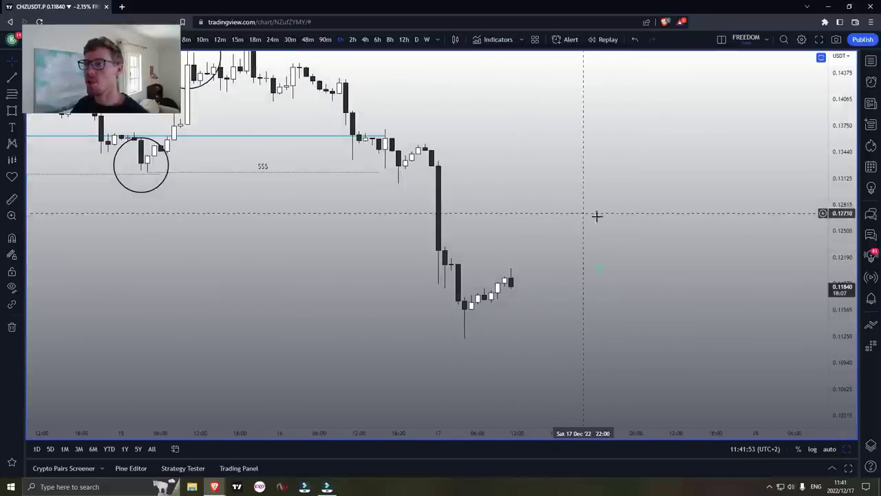
scroll(795, 227, down, 3)
drag(795, 228, 712, 206)
drag(573, 265, 530, 275)
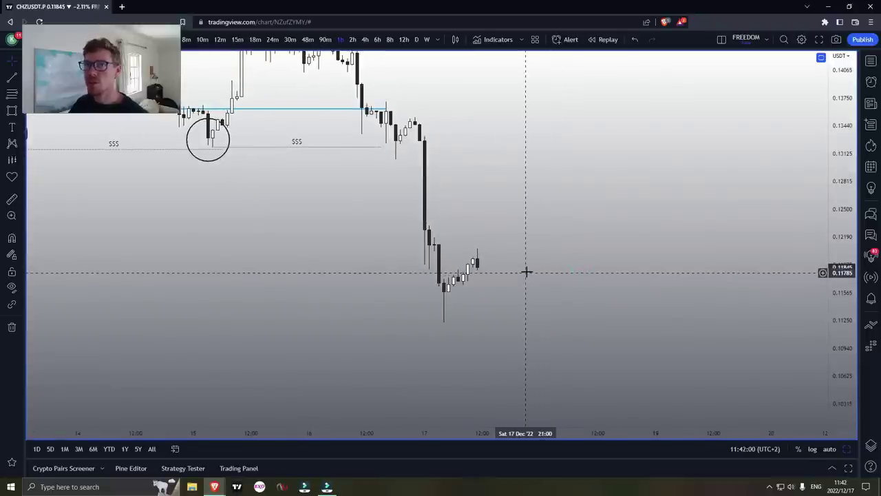
drag(484, 183, 718, 293)
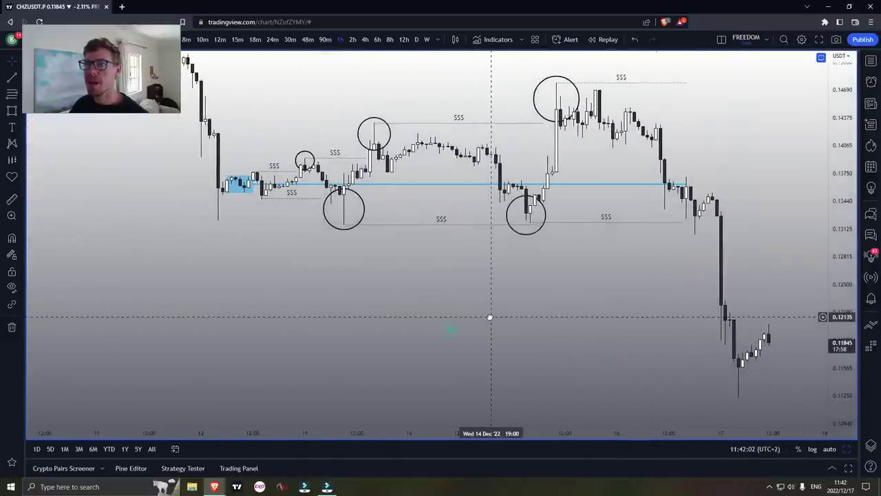
drag(490, 317, 500, 320)
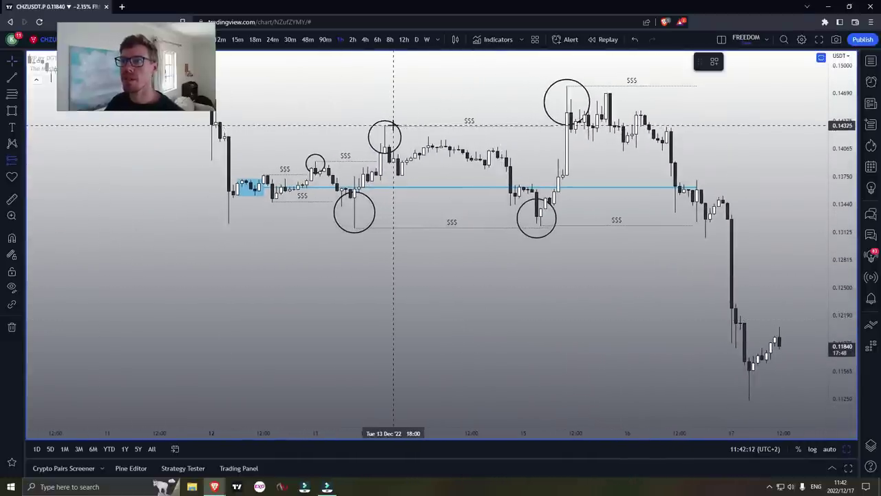
click(393, 147)
drag(393, 75, 393, 117)
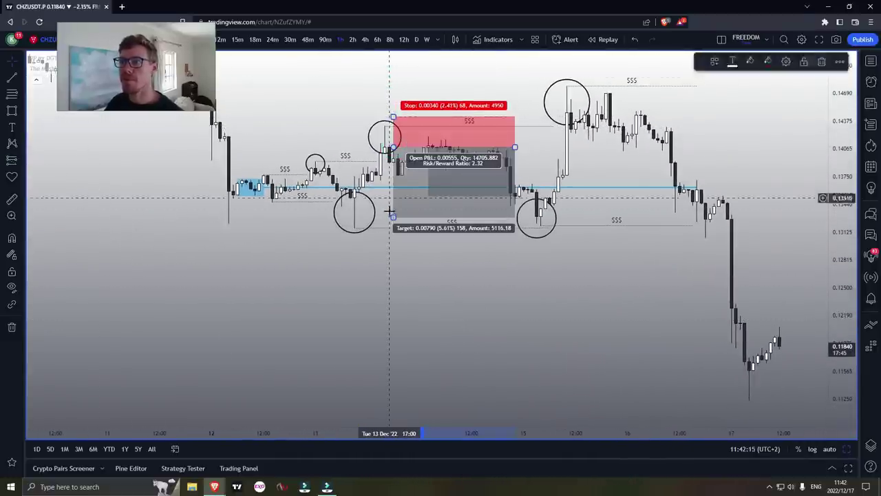
drag(392, 217, 394, 187)
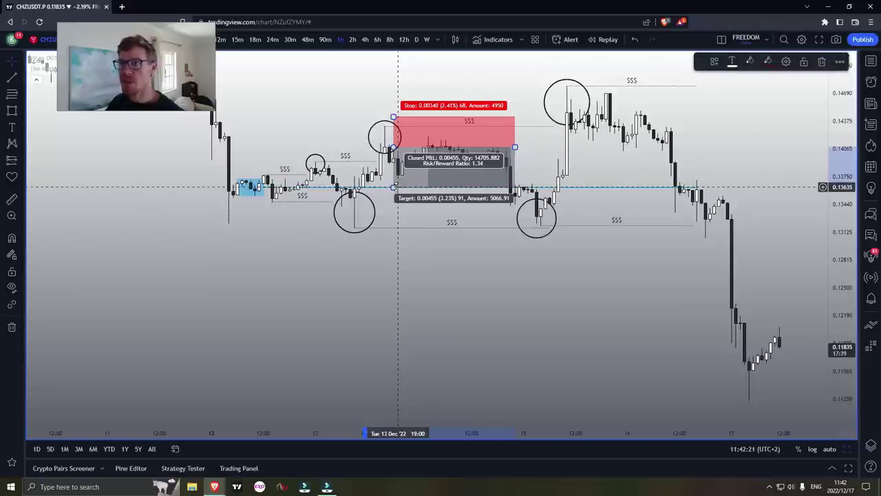
drag(393, 187, 401, 228)
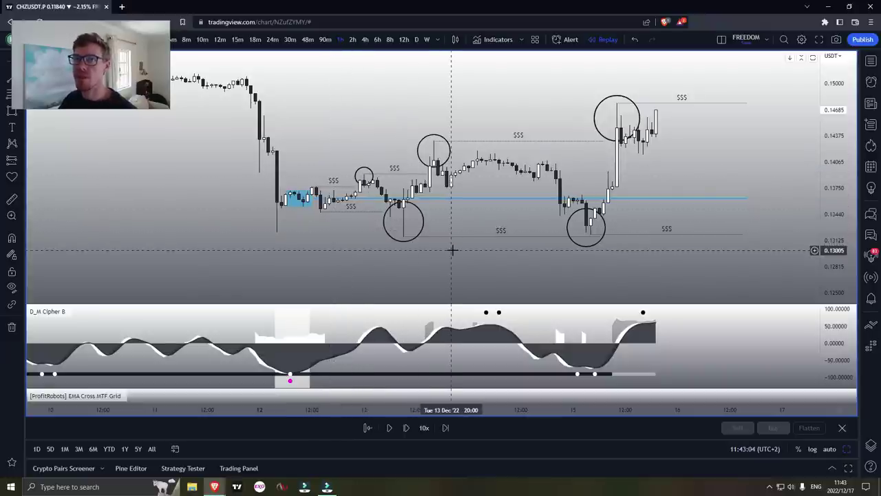
Step: Switch the CHZUSDT.P chart to the 15-minute timeframe
scroll(453, 250, down, 2)
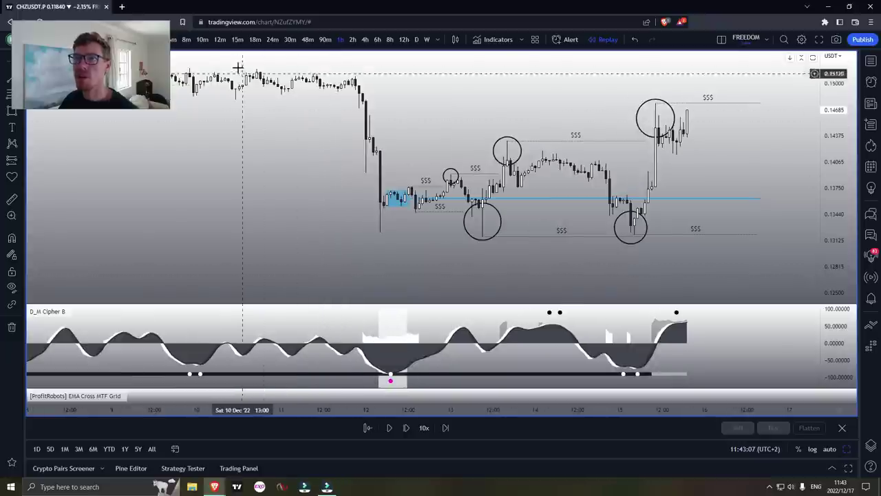
click(236, 39)
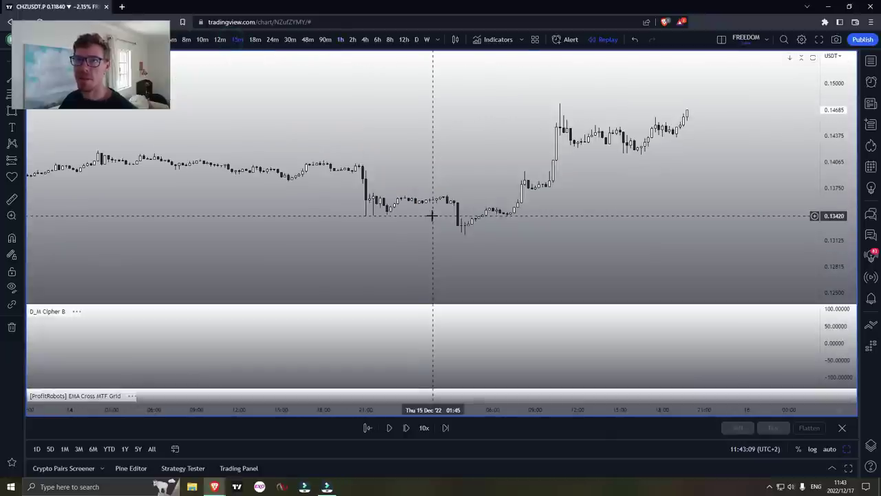
scroll(509, 233, down, 4)
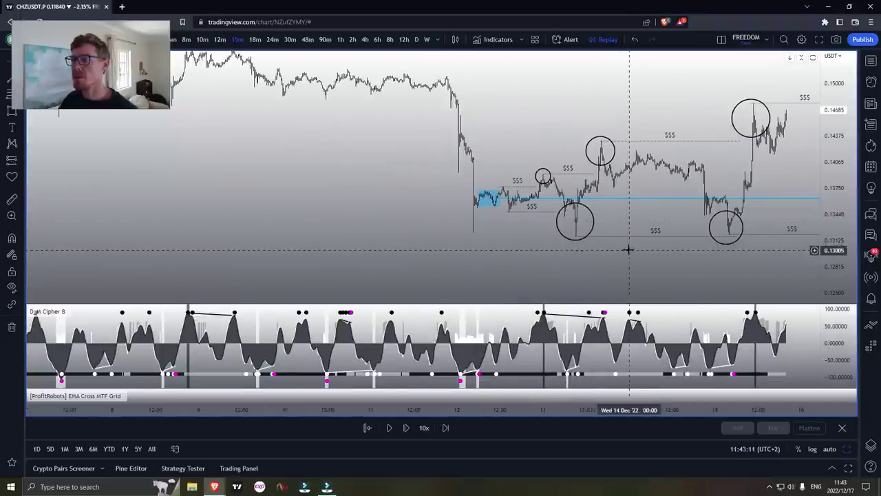
scroll(627, 250, up, 5)
Step: Circle the D_M Cipher B divergences matching the 13 December low, the 13 December high and the 15 December low
click(23, 110)
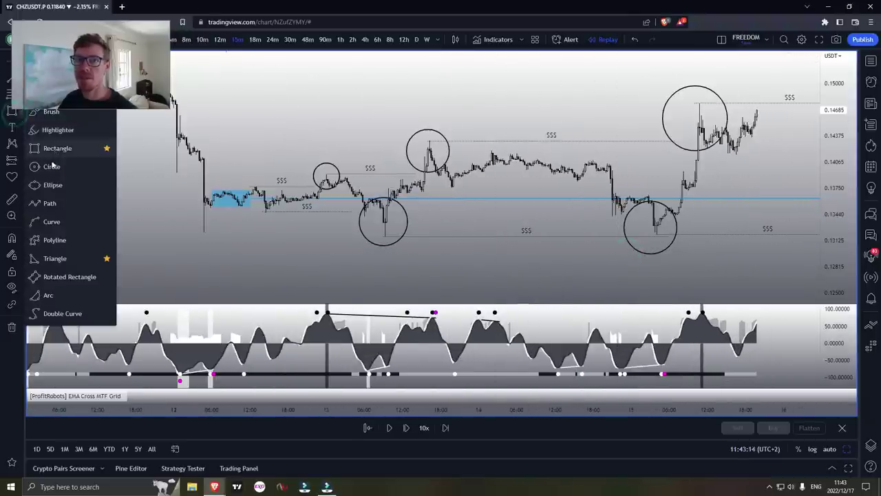
click(55, 152)
drag(379, 364, 398, 374)
click(13, 112)
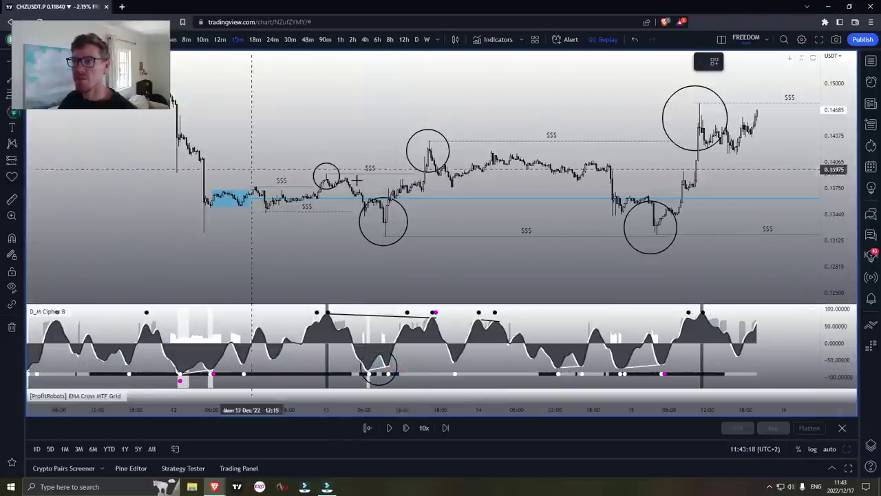
drag(435, 313, 450, 316)
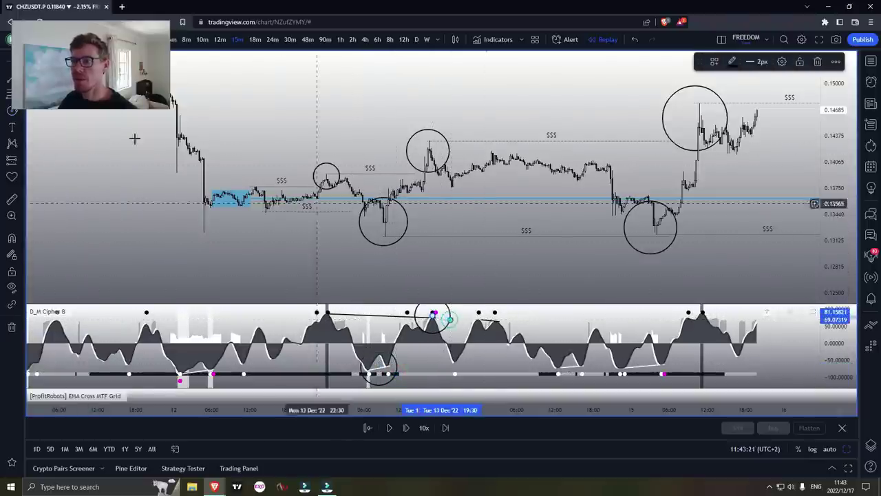
click(649, 330)
drag(659, 363, 675, 372)
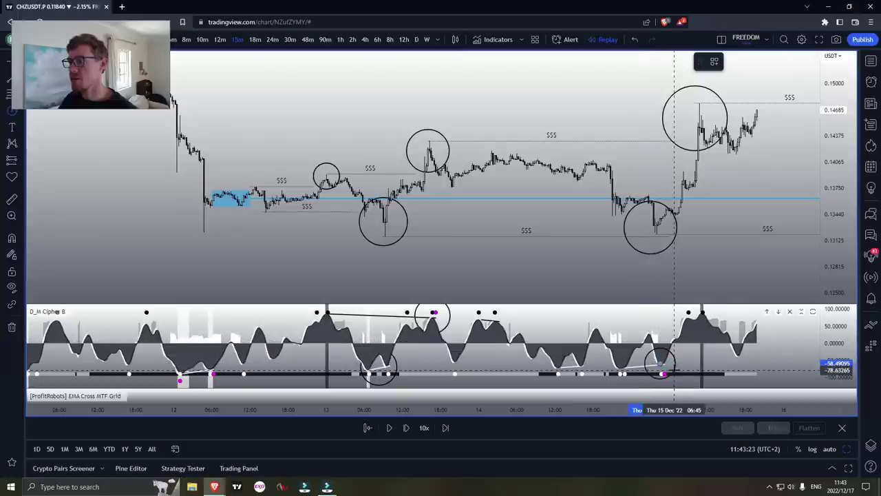
Step: Delete the two D_M Cipher B circles at the 13 December high and the 13 December low
scroll(462, 310, down, 1)
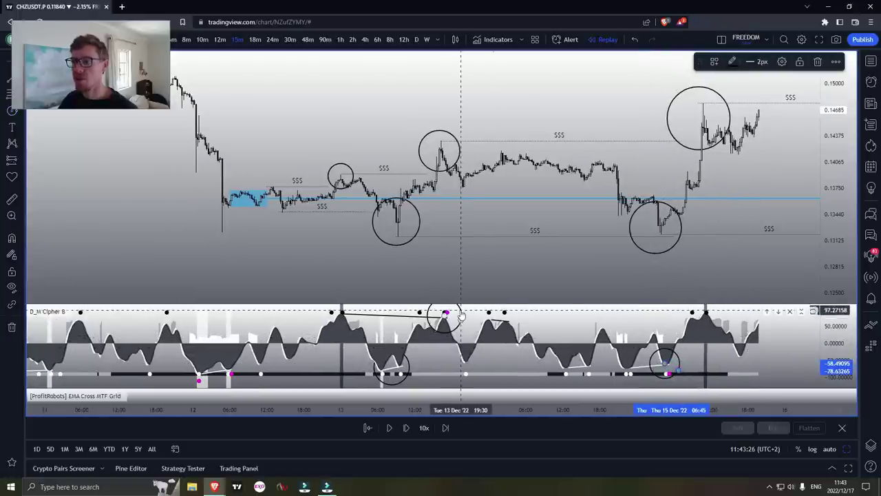
key(Delete)
click(408, 360)
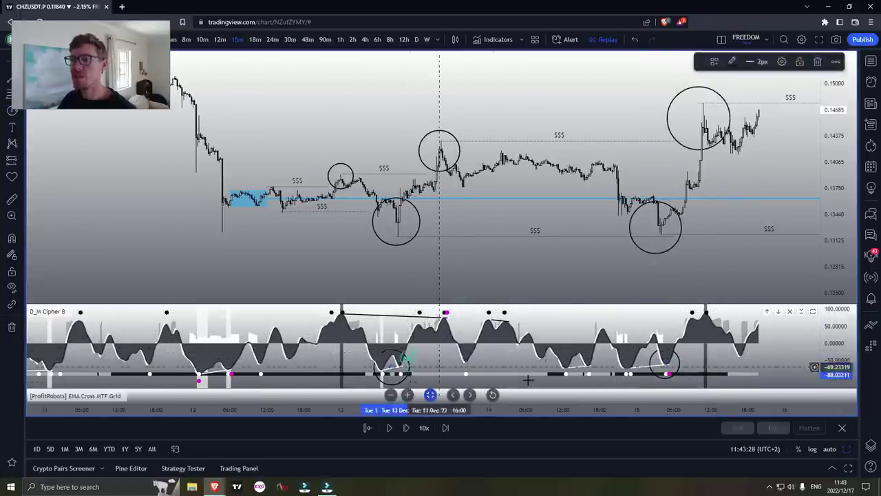
key(Delete)
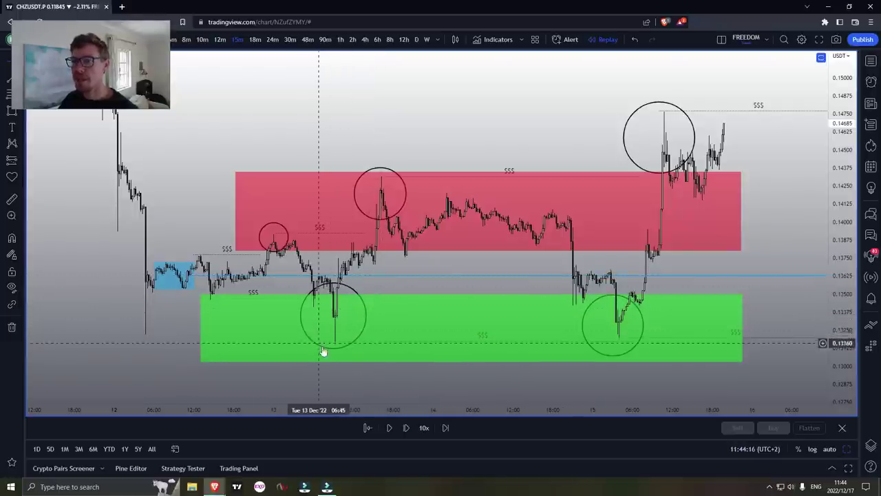
Step: Bring back the indicator panes below the price chart and examine the divergence at the 15 December low
double_click(389, 287)
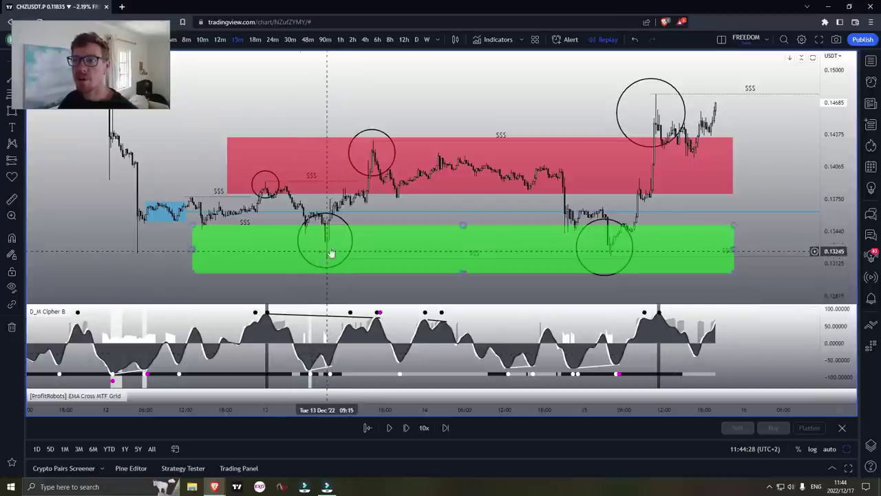
scroll(417, 111, up, 2)
drag(418, 108, 496, 103)
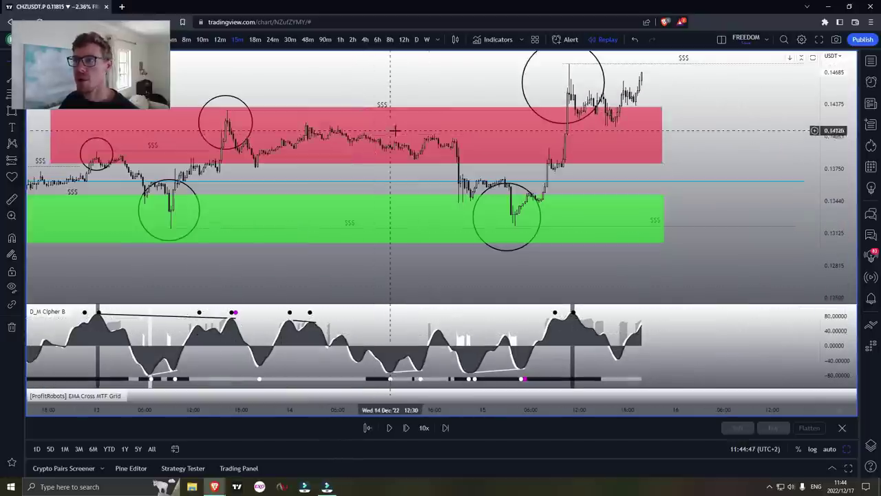
drag(558, 262, 581, 240)
scroll(579, 241, up, 2)
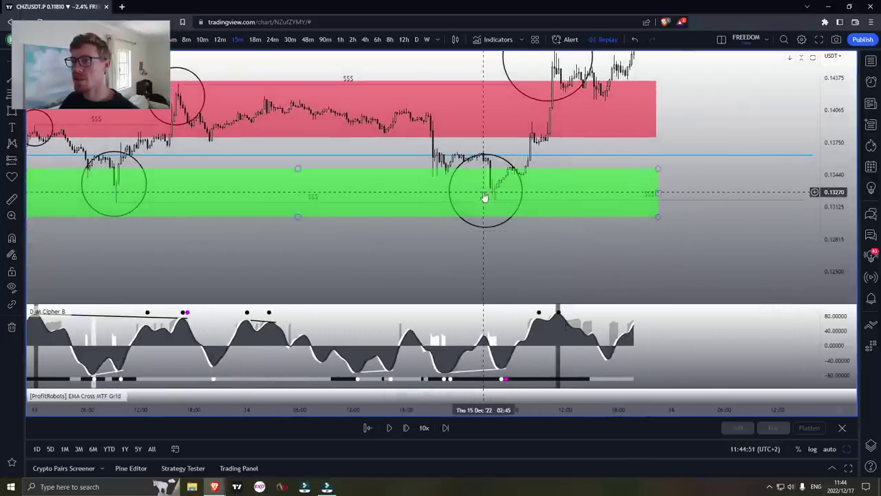
drag(543, 234, 495, 262)
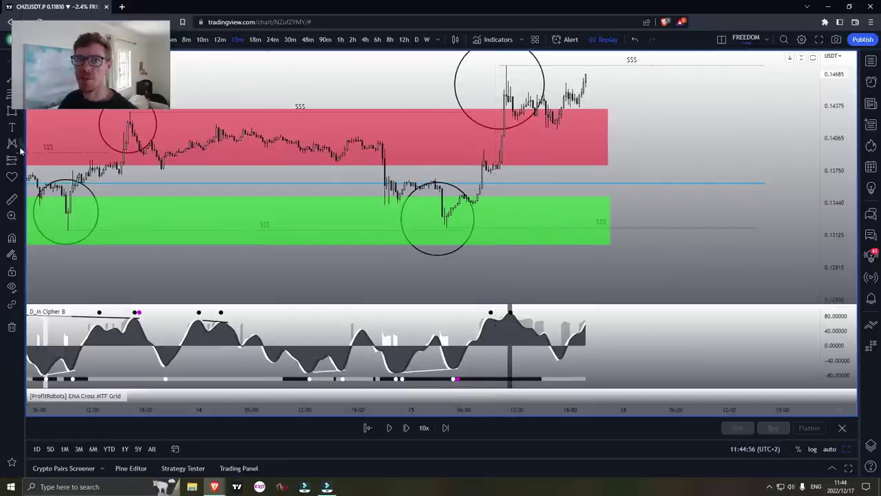
Step: Place a long position after the 15 December low with a 0.00220 stop and its target at the red zone's upper $$$ line
click(474, 209)
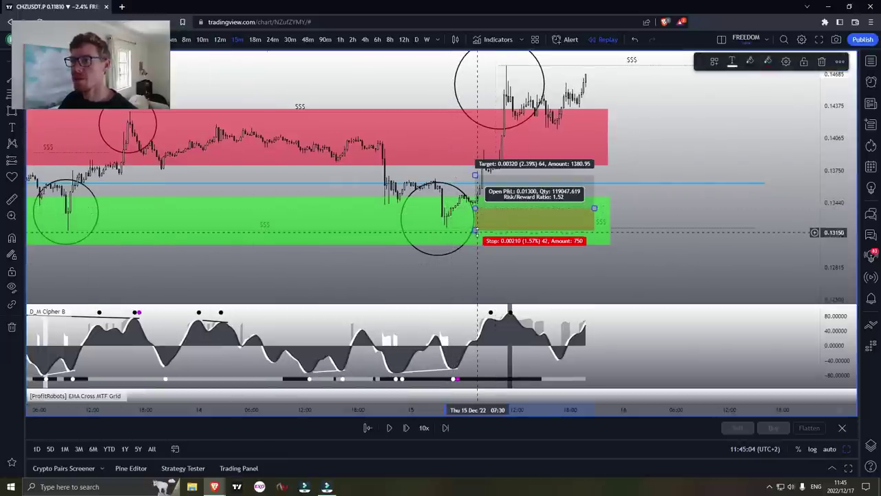
drag(632, 159, 639, 175)
click(480, 193)
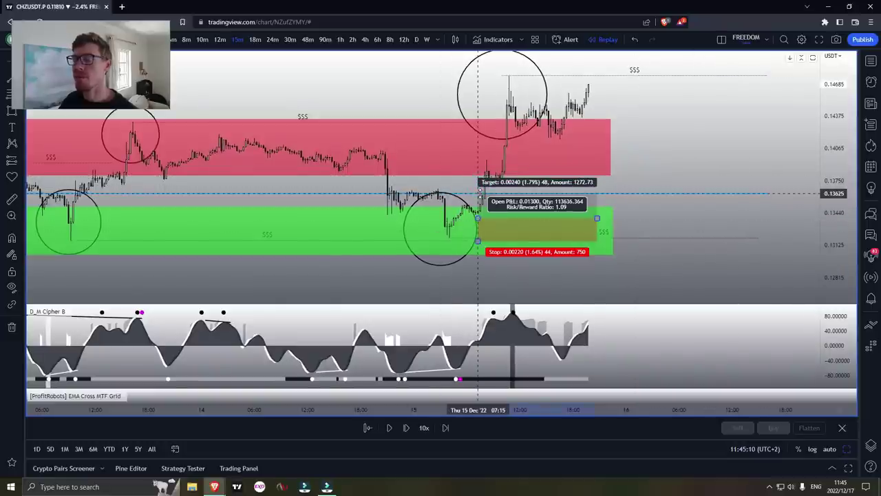
drag(480, 189, 480, 122)
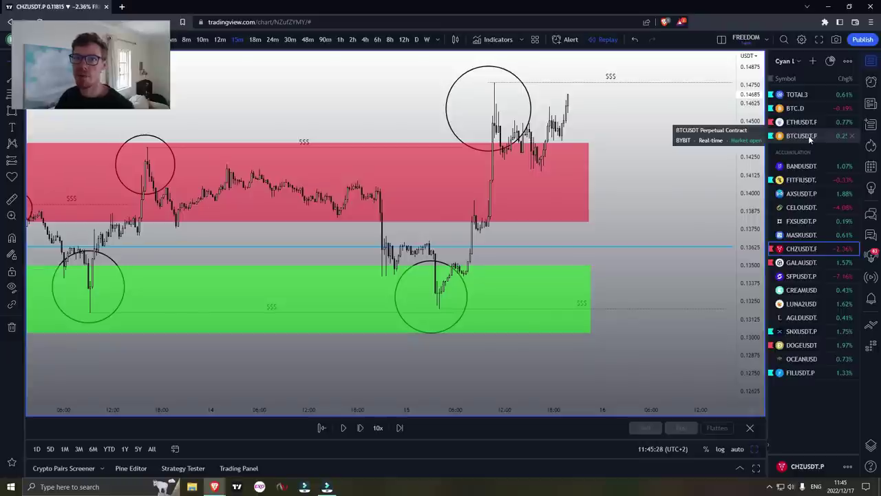
Step: Open the BTCUSDT.P chart from the watchlist, hide the watchlist and set the timeframe to 1h
click(806, 135)
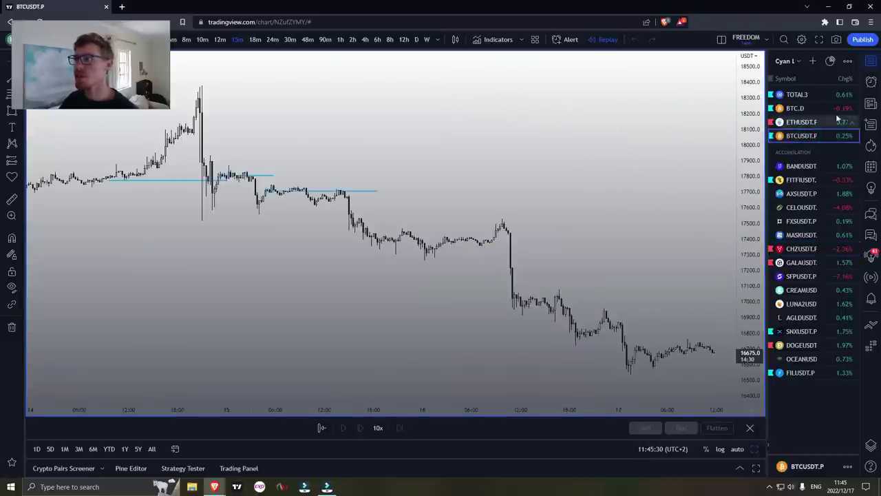
click(871, 62)
click(350, 40)
click(342, 40)
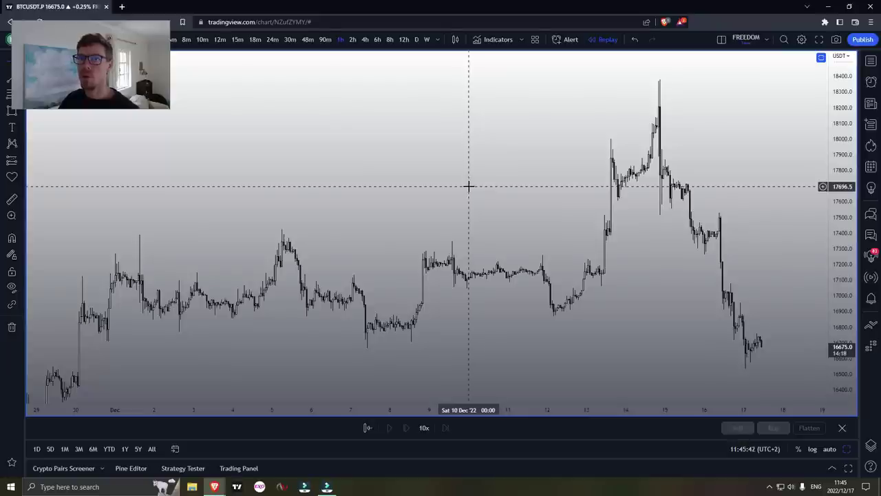
Step: Draw a rectangle over the 3–4 December consolidation, from about 16988 down to 16888, and apply the blue template with its extended middle line
drag(456, 149, 450, 138)
drag(834, 124, 834, 168)
drag(515, 163, 539, 155)
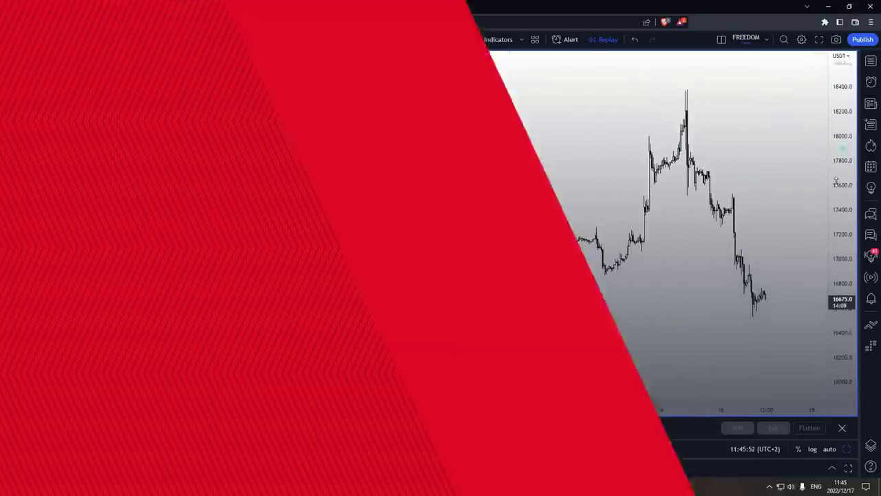
drag(836, 180, 835, 197)
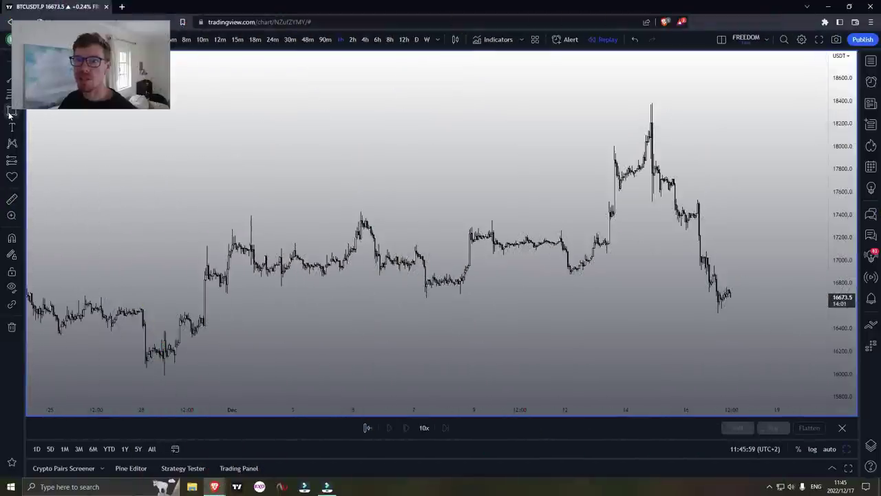
click(10, 113)
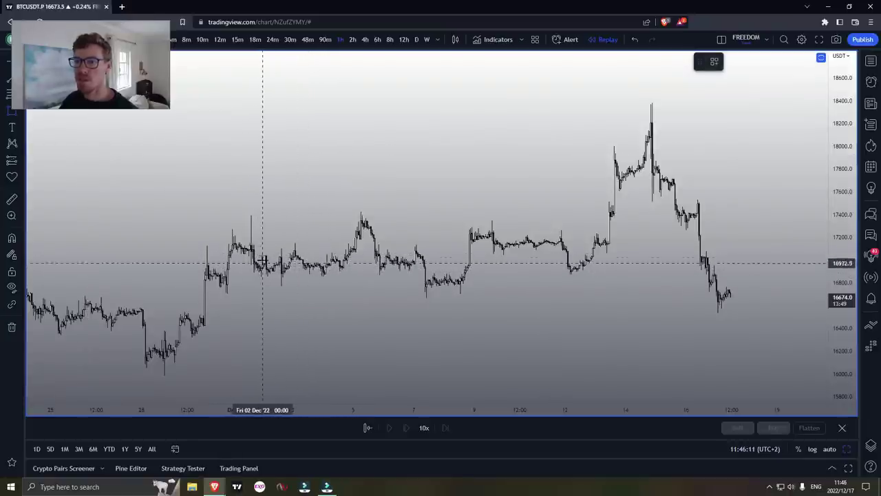
click(296, 261)
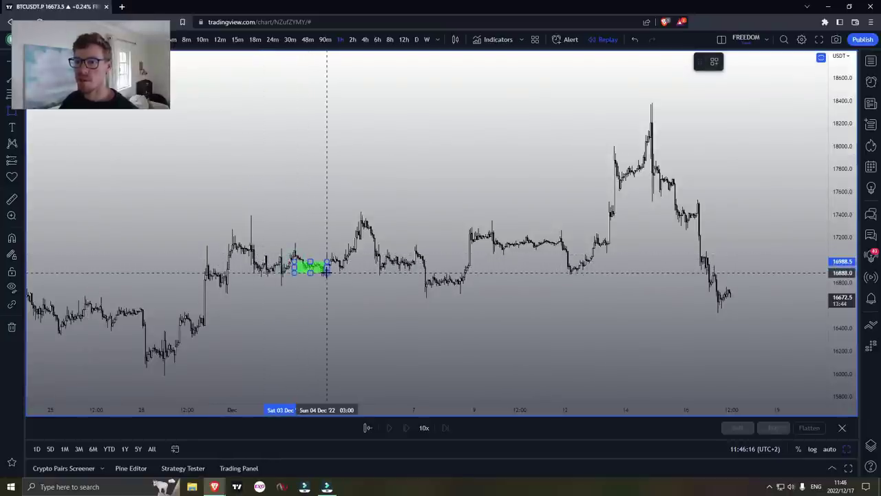
click(327, 271)
click(714, 61)
click(739, 131)
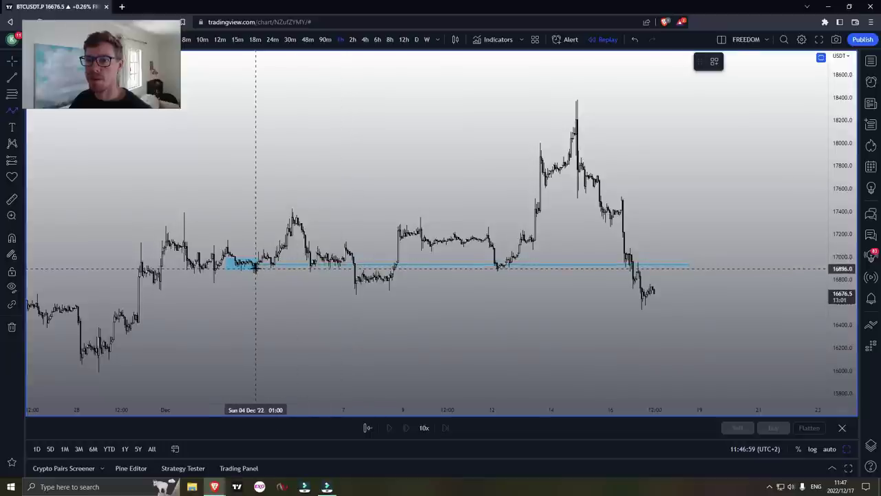
Step: Draw a red zigzag path from the 4 December rectangle through the alternating swing highs and lows down to the latest low
drag(256, 269, 275, 233)
click(289, 209)
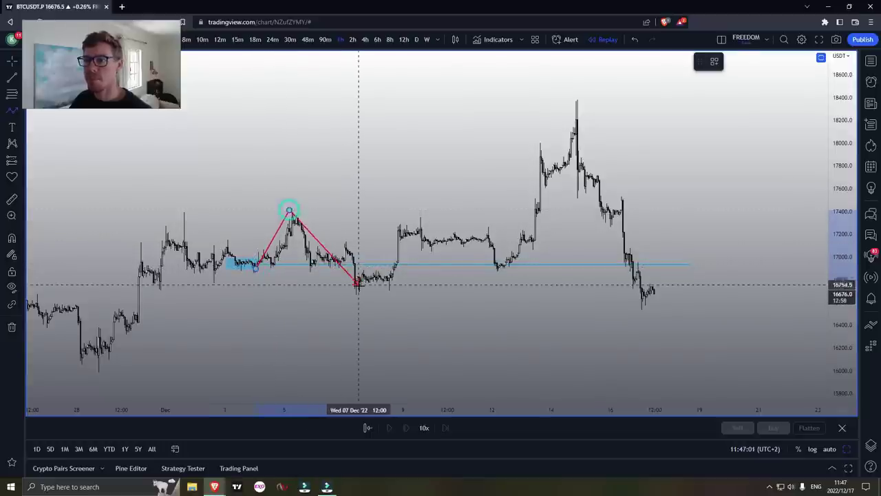
click(422, 219)
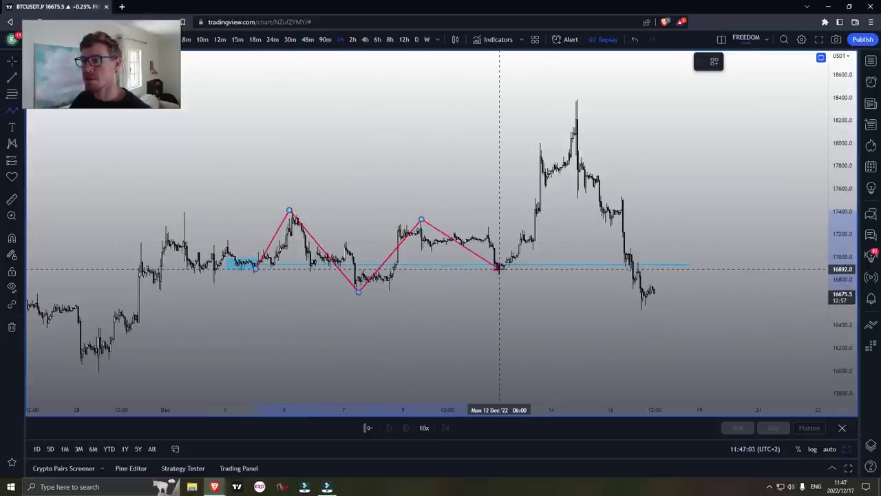
click(499, 270)
click(585, 111)
double_click(646, 307)
Step: Circle the 5, 9 and 14 December swing highs and the 7 December swing low on the zigzag path
drag(518, 315, 571, 317)
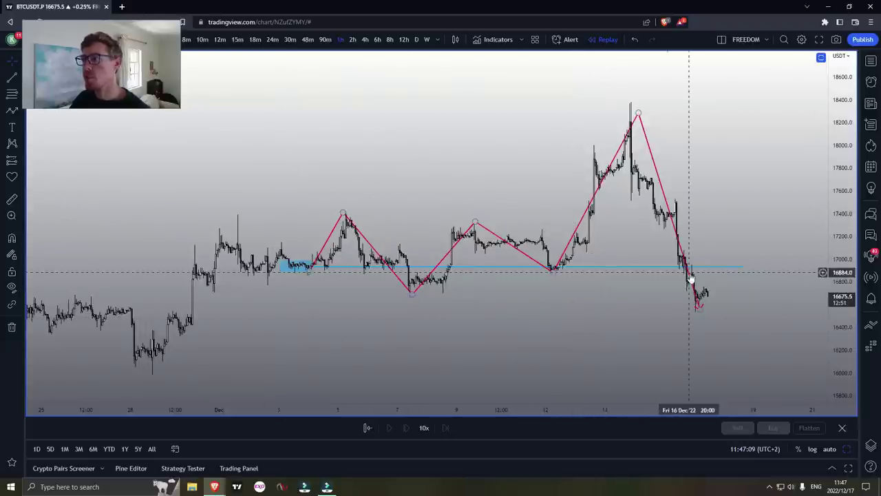
click(38, 167)
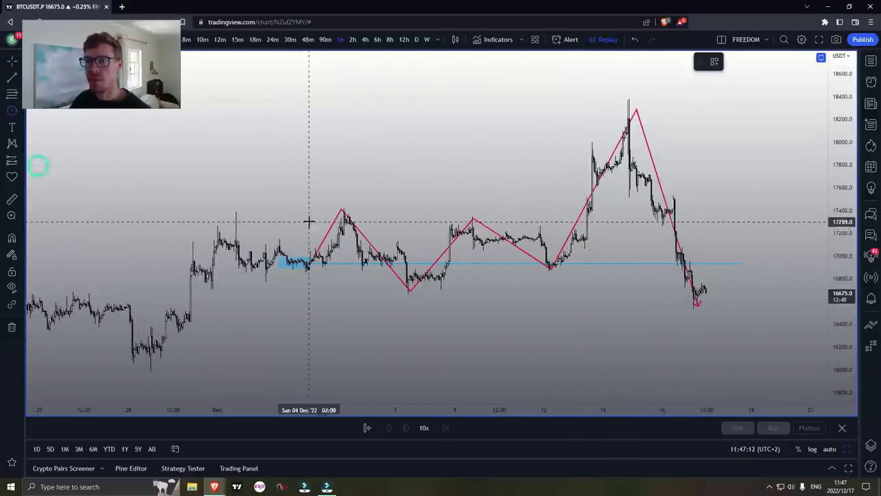
click(351, 220)
click(379, 203)
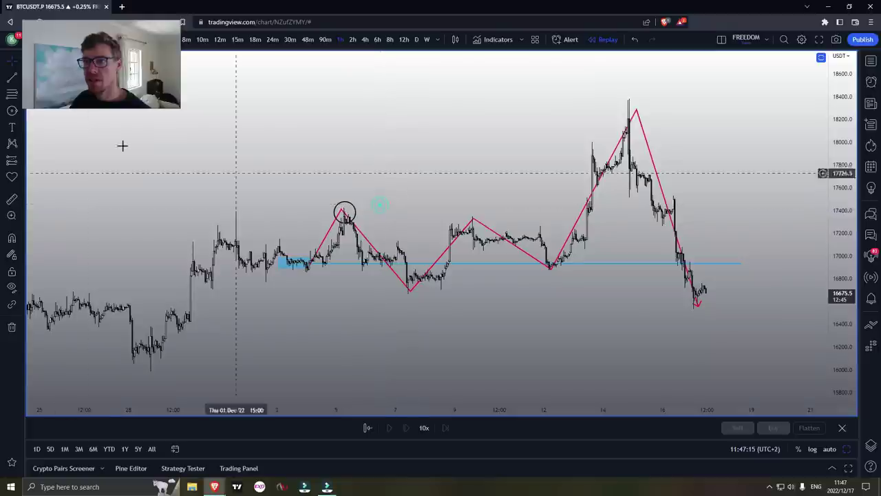
click(12, 111)
click(409, 284)
click(412, 294)
click(12, 110)
click(472, 223)
click(482, 232)
click(11, 111)
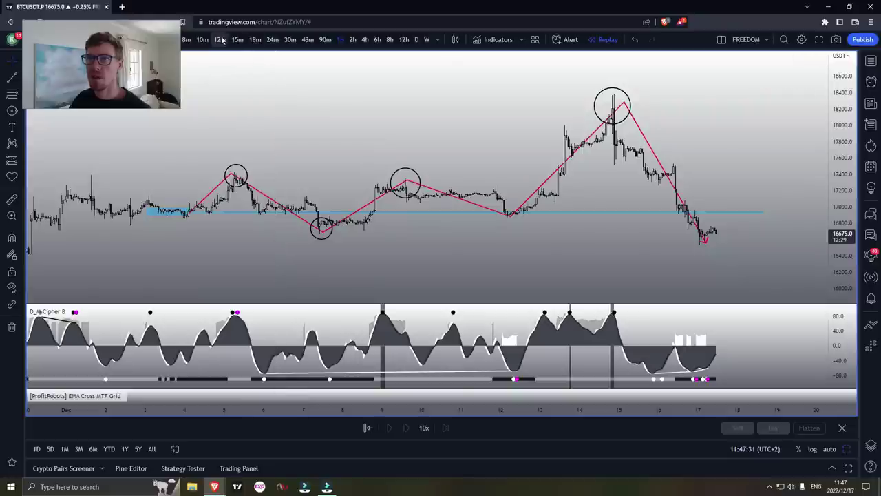
Step: Set the timeframe to 15m and circle the lower D_M Cipher B peak just after the 5 December high
click(237, 39)
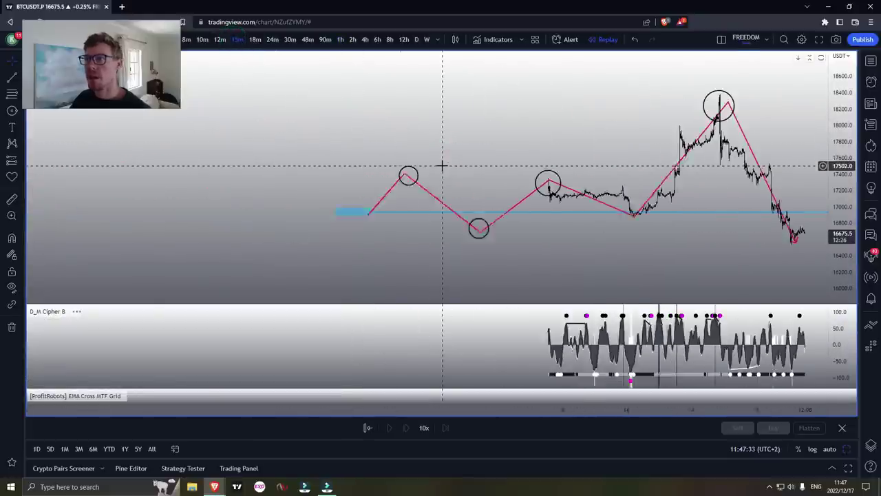
drag(434, 146, 546, 114)
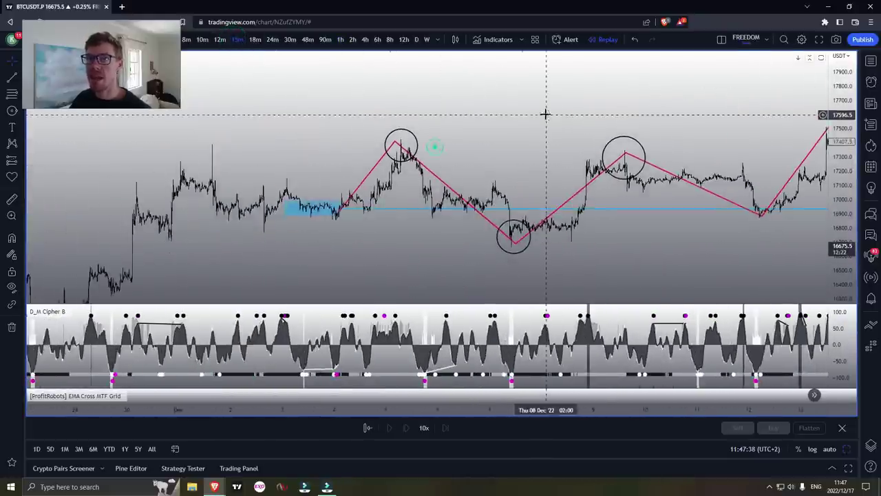
scroll(544, 115, up, 2)
drag(415, 134, 559, 153)
scroll(559, 153, up, 3)
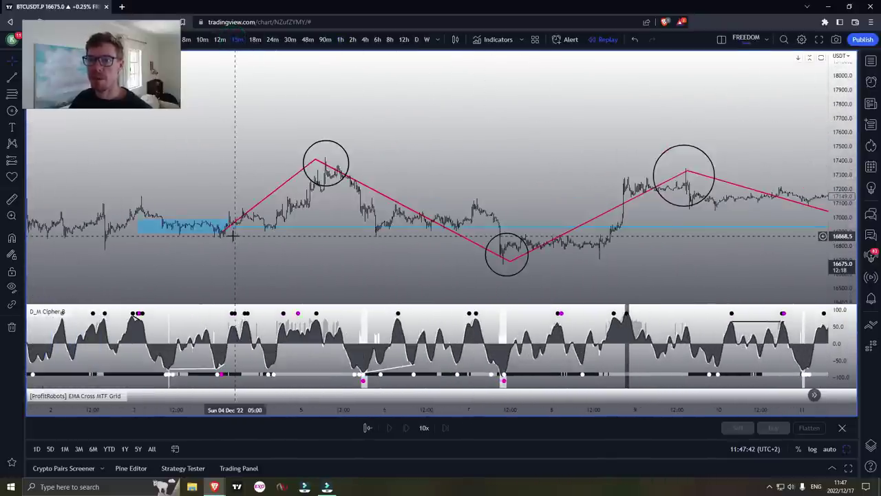
scroll(295, 207, up, 1)
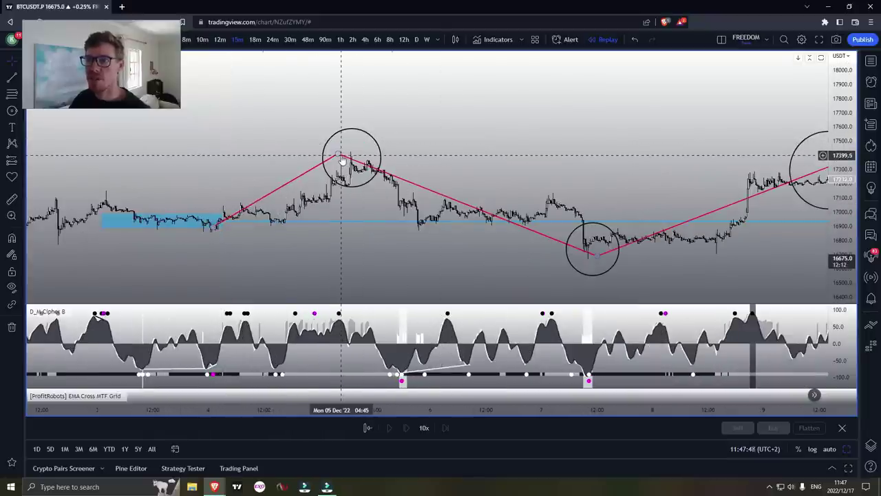
click(11, 111)
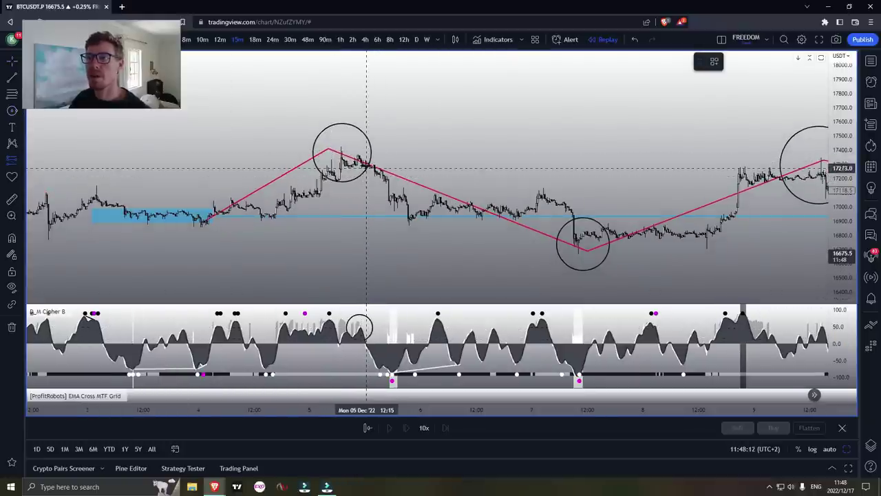
Step: Place a short position after the 5 December high with a 155.5 stop and a 611.5 target near the 7 December low
click(364, 143)
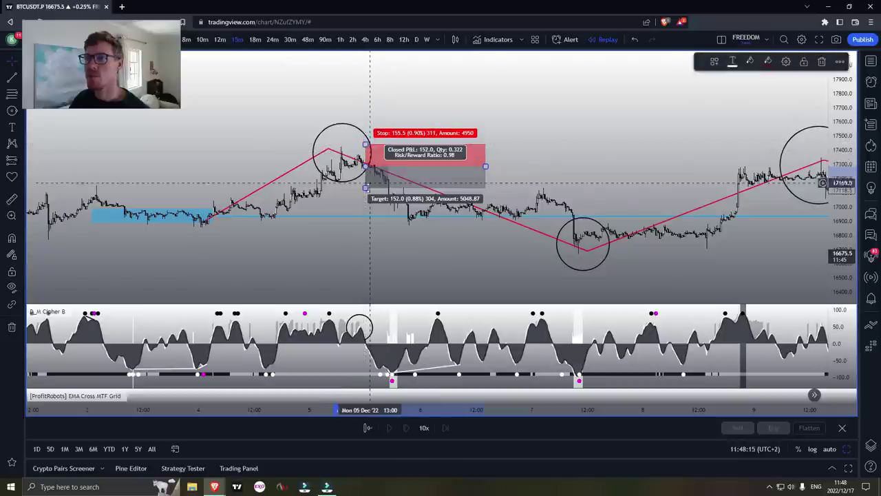
drag(366, 186, 366, 216)
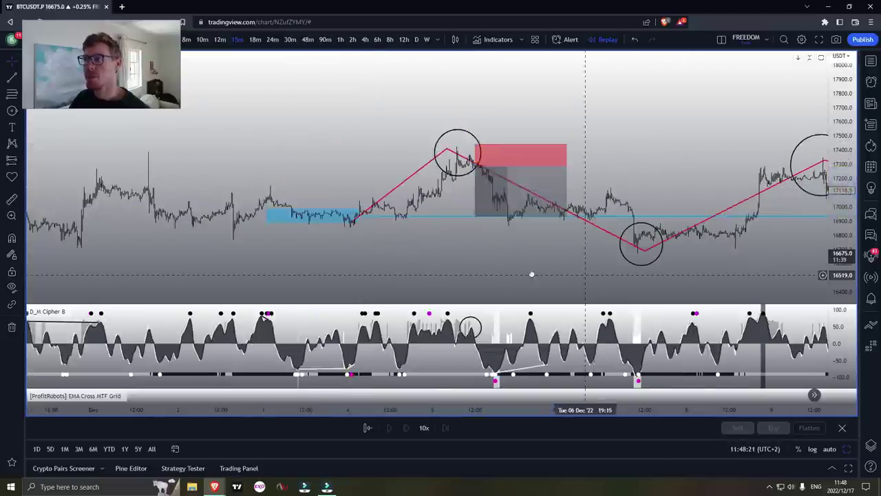
drag(590, 274, 490, 265)
click(380, 206)
drag(376, 206, 375, 243)
scroll(592, 248, down, 3)
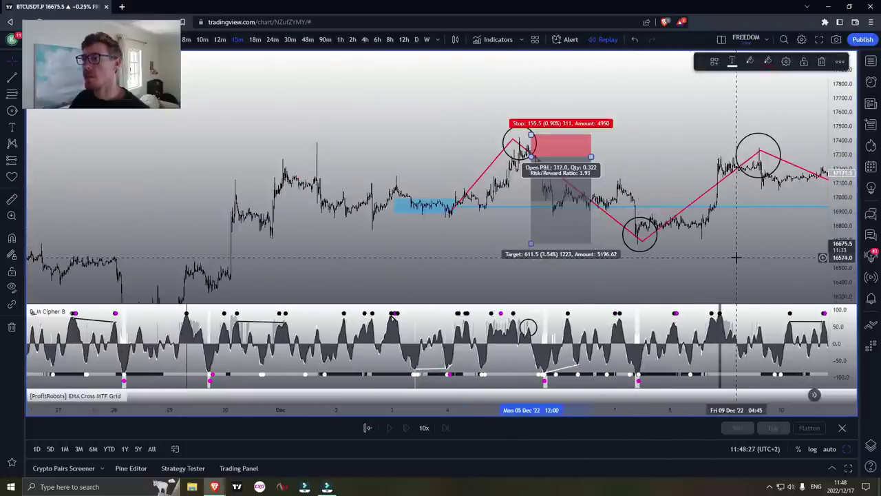
Step: Delete the short position placed after the 5 December high
scroll(716, 253, up, 5)
drag(701, 252, 737, 246)
click(302, 243)
key(Delete)
Step: Tighten the circle around the 7 December low so it encloses only the swing's lowest candles
scroll(693, 243, up, 3)
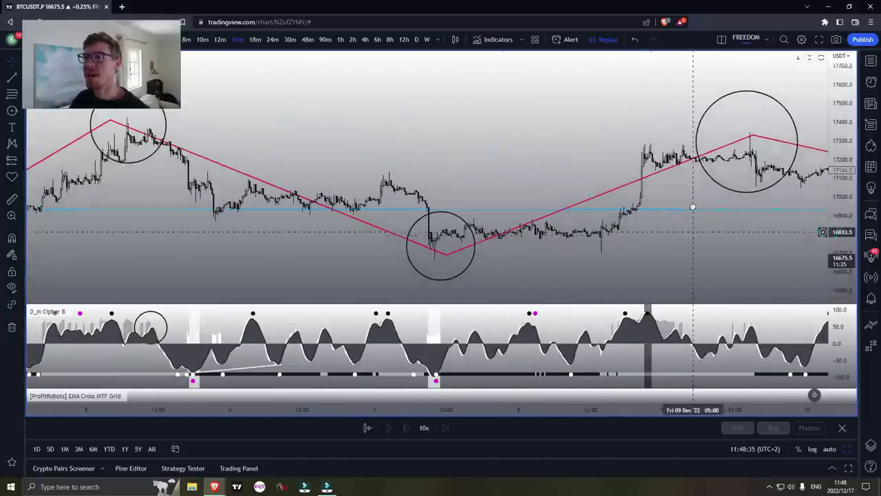
click(440, 210)
click(471, 231)
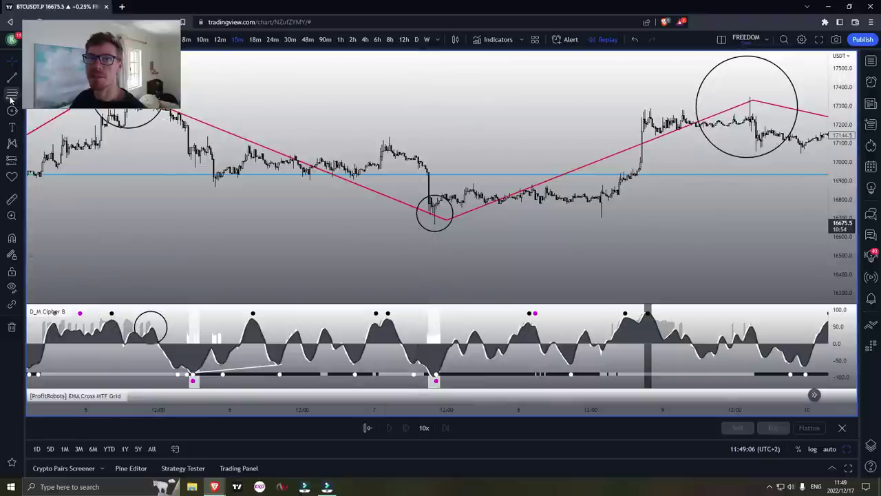
Step: Place a long position after the 7 December low with a 110.5 stop and its target at the blue line
click(12, 159)
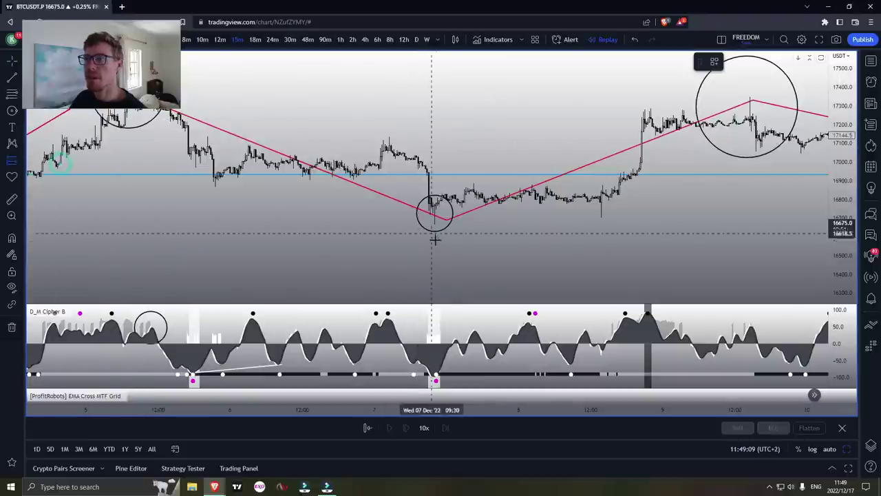
click(461, 205)
drag(461, 188, 463, 174)
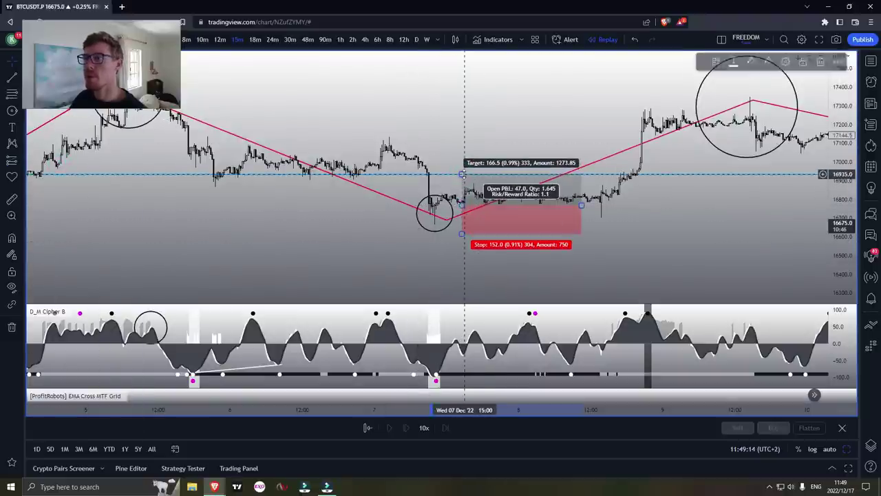
drag(461, 234, 463, 226)
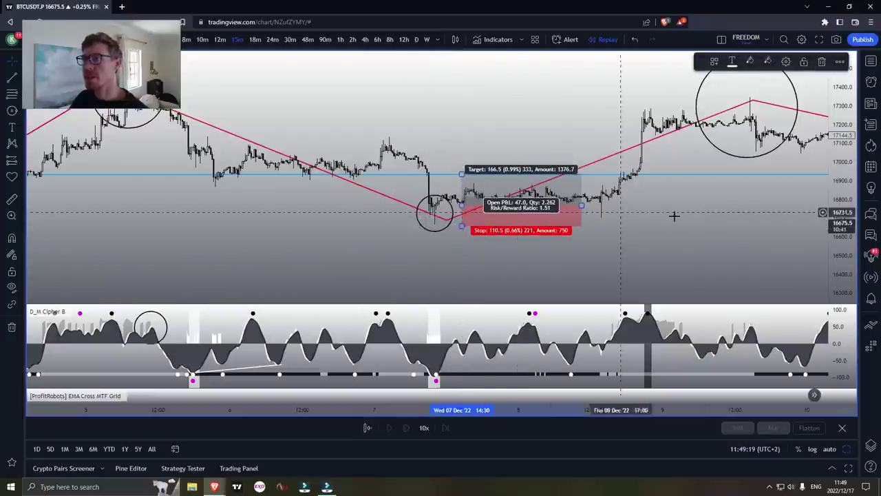
scroll(676, 220, down, 2)
drag(491, 195, 490, 129)
Step: Draw a small circle around the wick candle at the 9 December high, inside the larger circle
scroll(601, 195, up, 2)
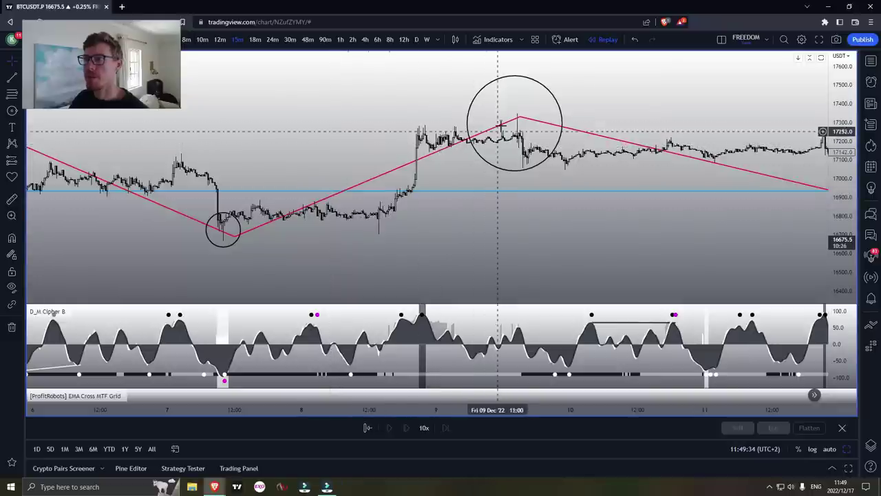
key(alt+e)
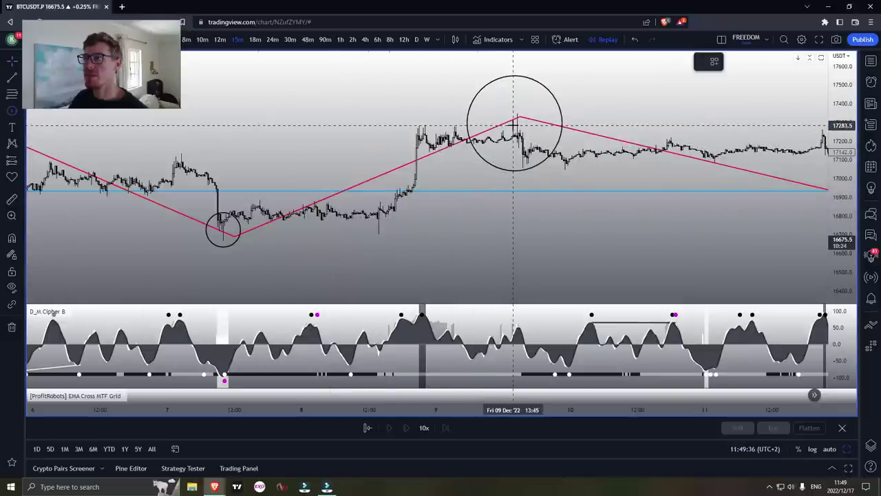
click(531, 134)
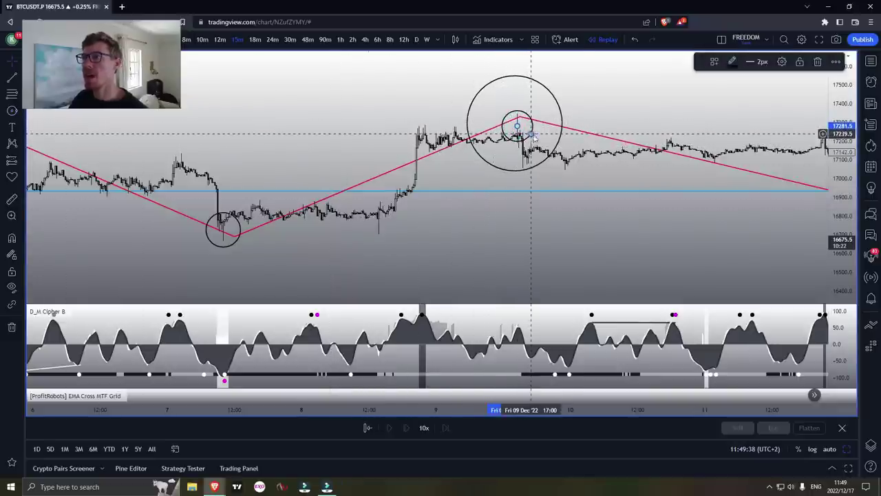
Step: Mark the 8–9 December divergence with trend lines across the falling D_M Cipher B peaks and the rising price highs
drag(613, 231, 558, 236)
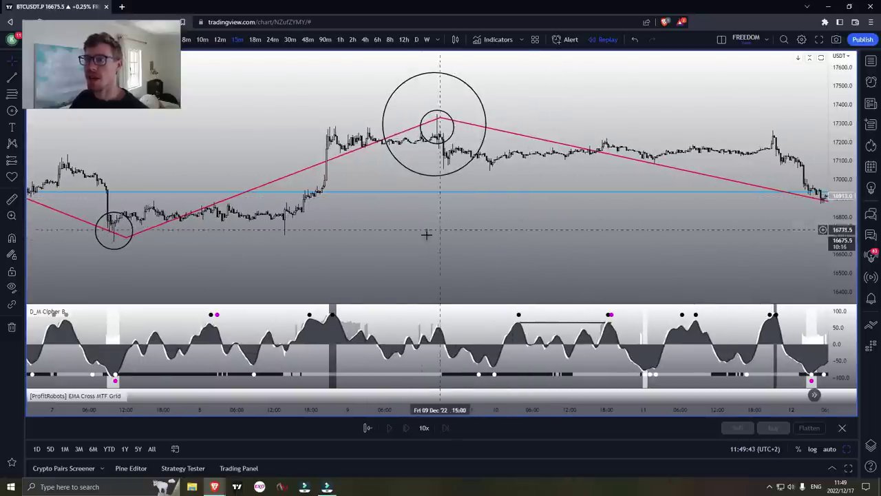
click(12, 77)
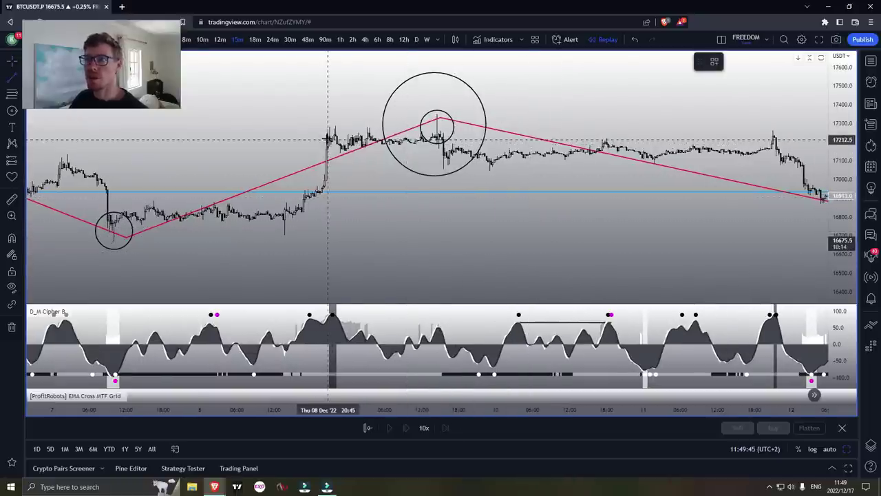
click(332, 314)
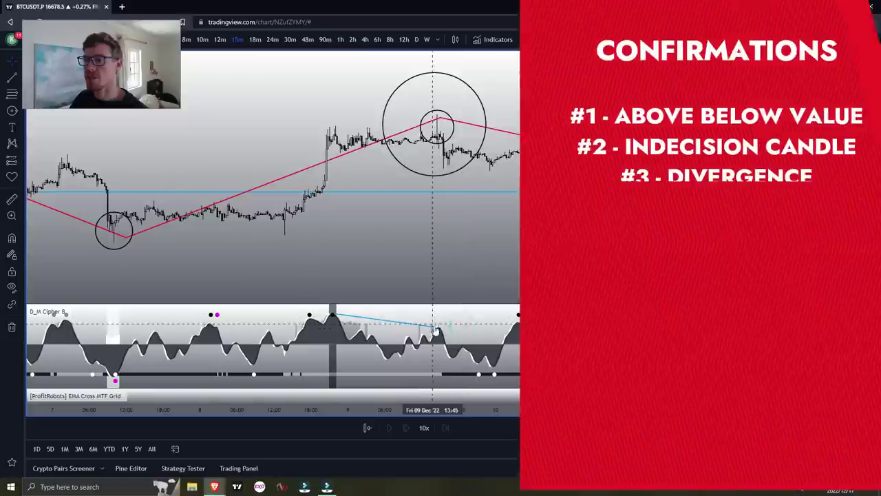
click(437, 327)
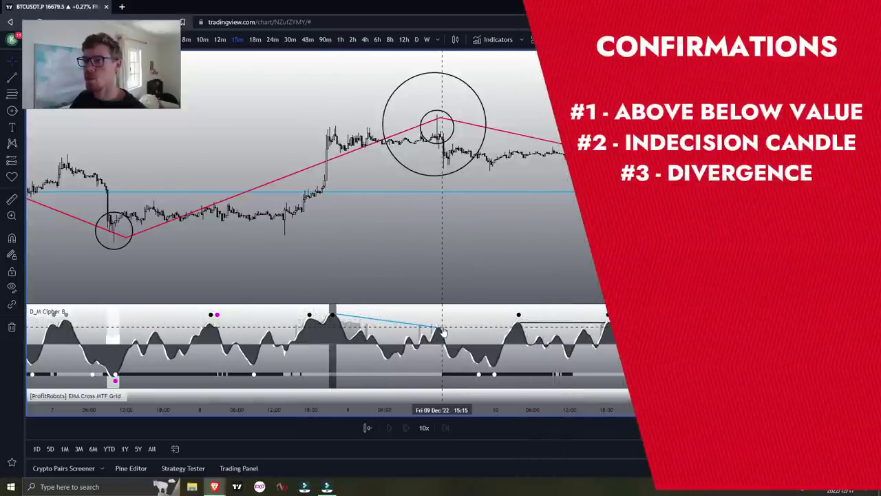
click(327, 135)
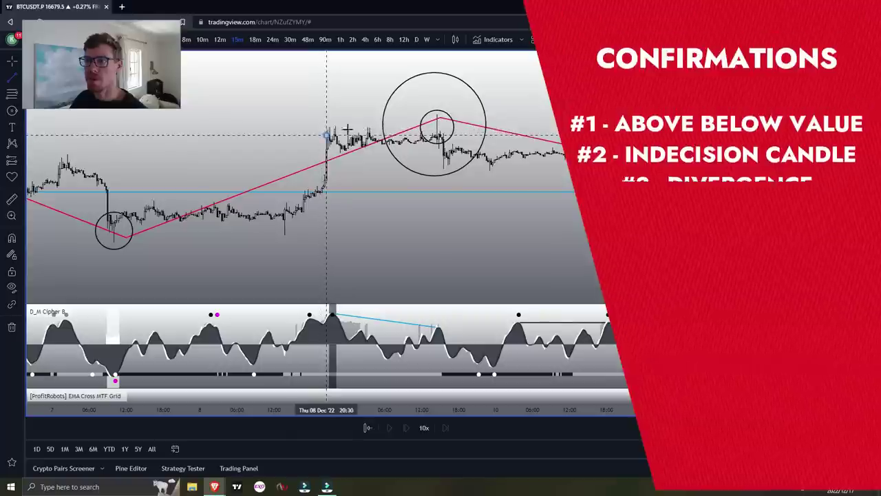
click(519, 112)
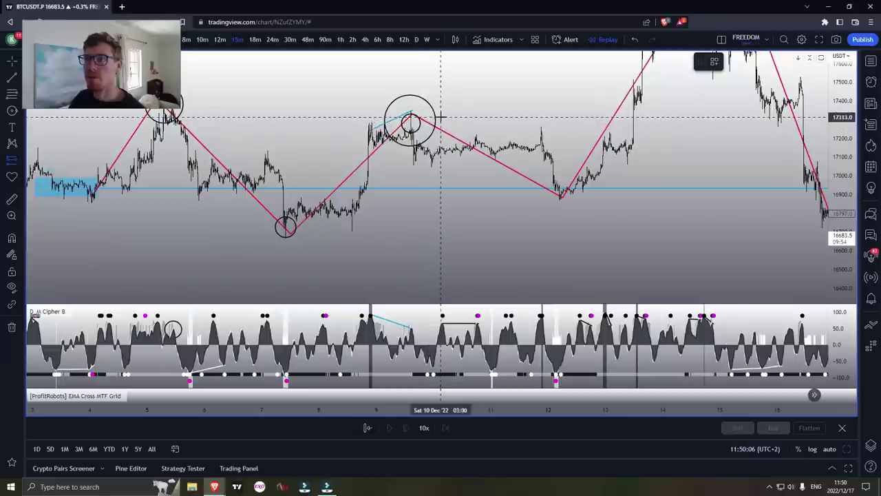
Step: Place a short position after the 9 December high with a 162.0 stop above the wick and its target at the blue line
scroll(444, 164, up, 2)
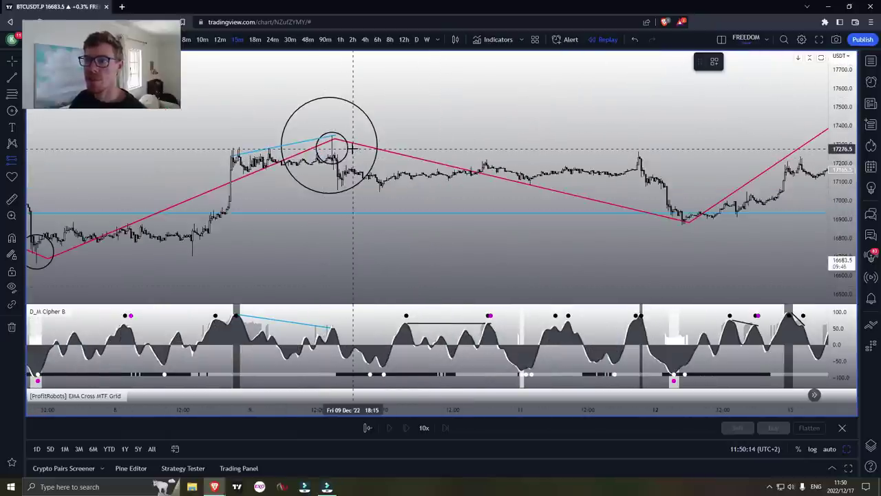
click(336, 161)
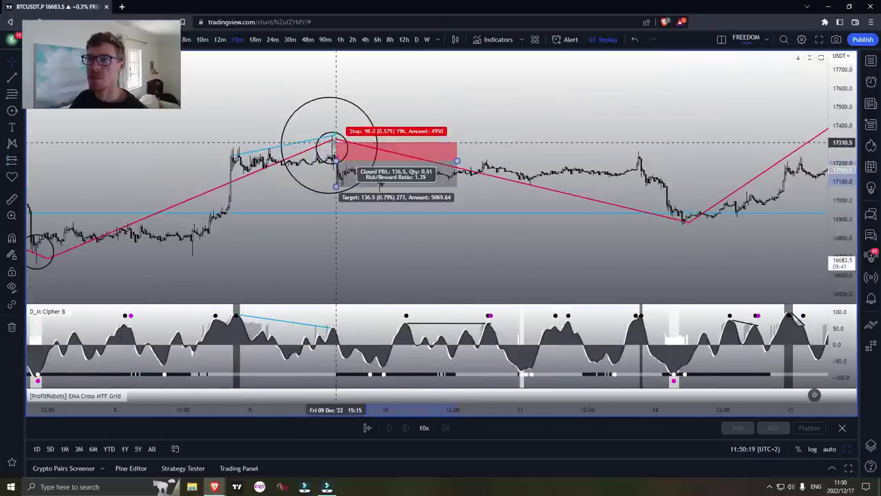
drag(335, 141, 336, 131)
drag(336, 186, 332, 216)
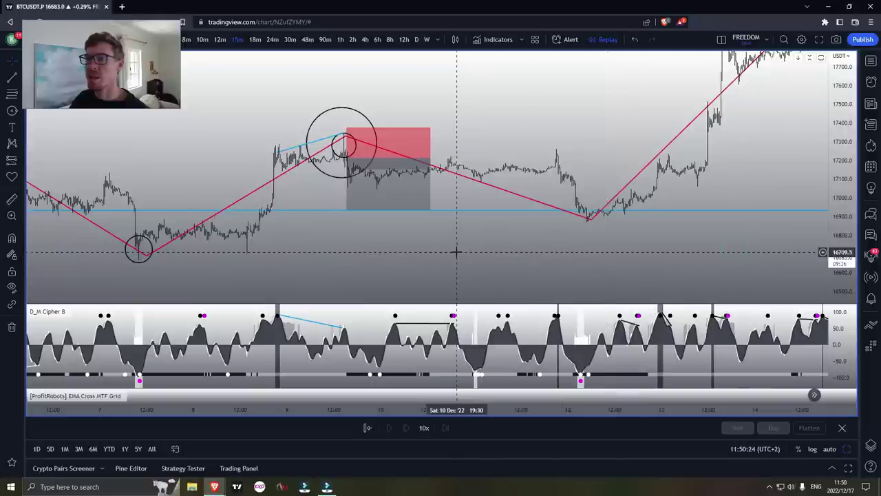
drag(457, 252, 511, 259)
scroll(512, 259, up, 2)
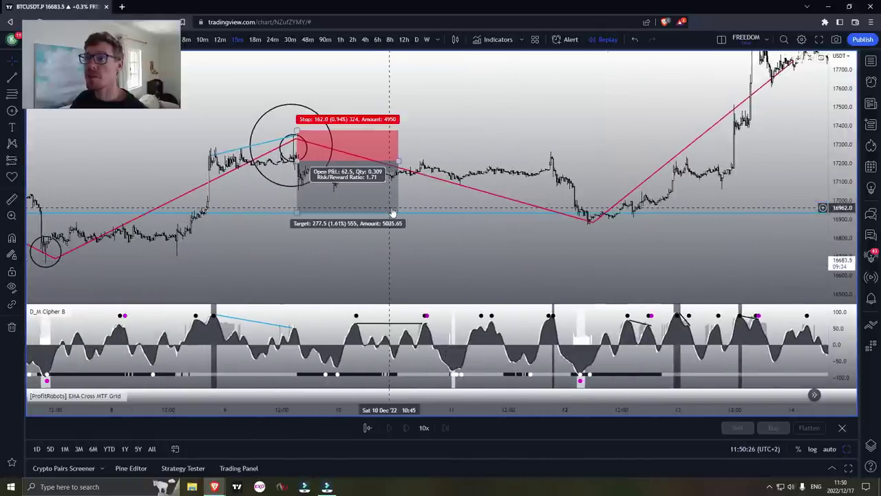
Step: Examine the 12 December low just below the blue line together with the D_M Cipher B waves beneath it
scroll(585, 249, down, 4)
drag(696, 248, 677, 237)
scroll(743, 229, up, 2)
drag(835, 224, 834, 193)
scroll(734, 250, right, 3)
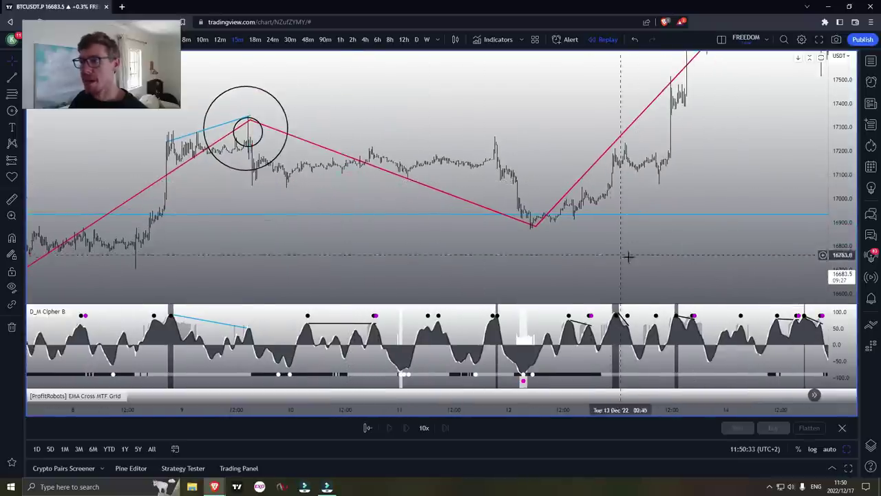
scroll(822, 234, up, 2)
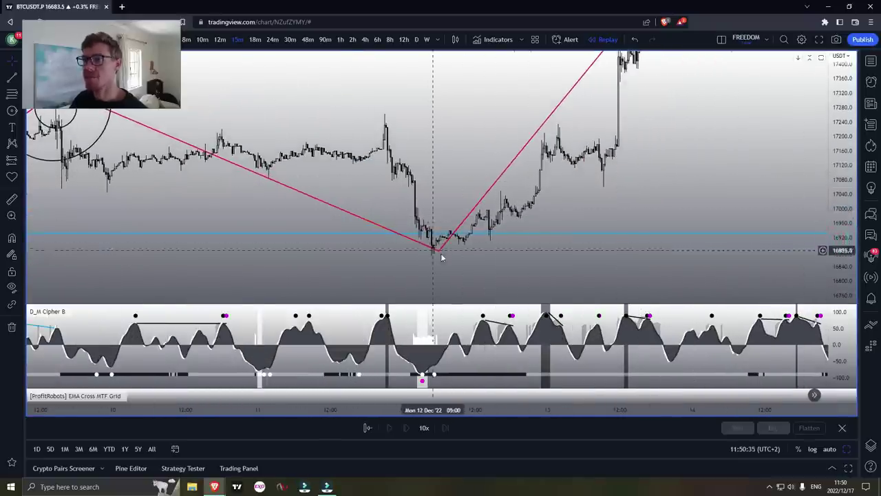
scroll(721, 169, down, 2)
drag(741, 153, 712, 174)
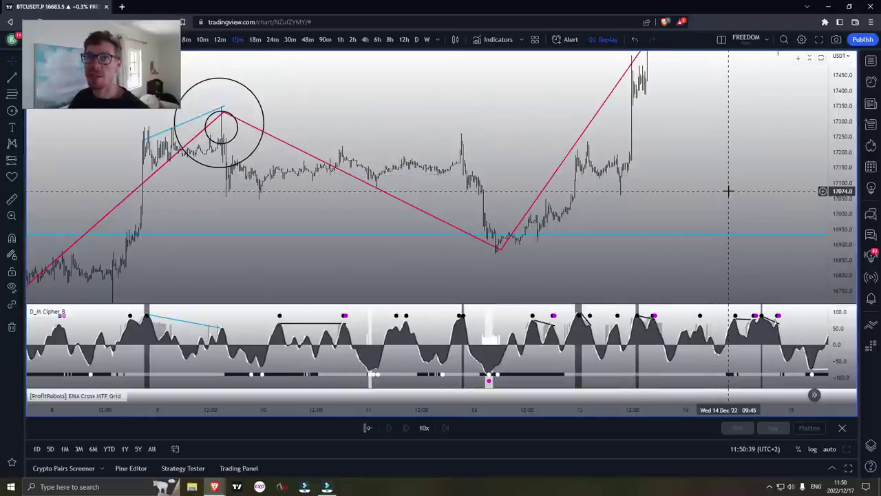
scroll(693, 200, up, 1)
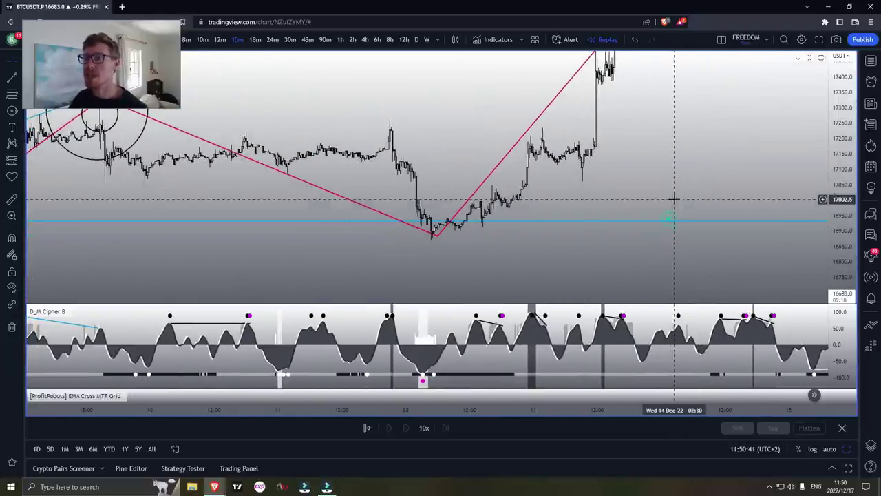
scroll(552, 232, up, 1)
scroll(296, 236, up, 1)
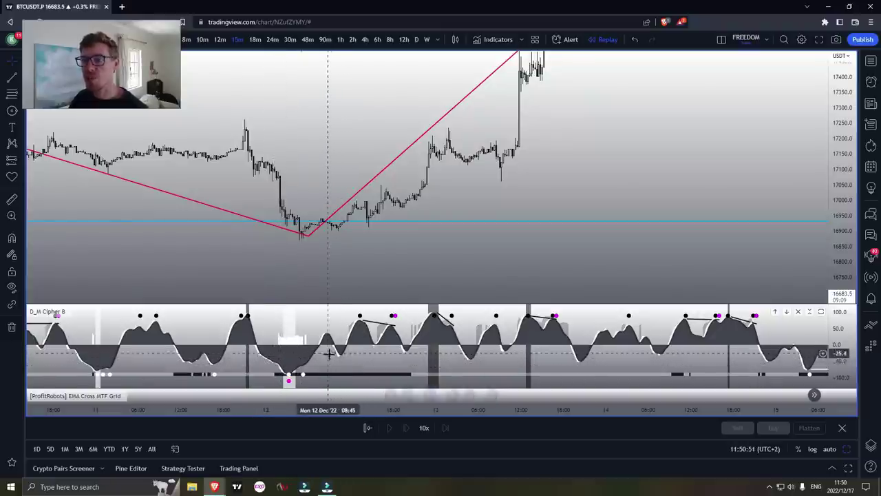
Step: Place a long position after the 12 December low, with its stop just below the low and its target level with the 9 December high
click(18, 101)
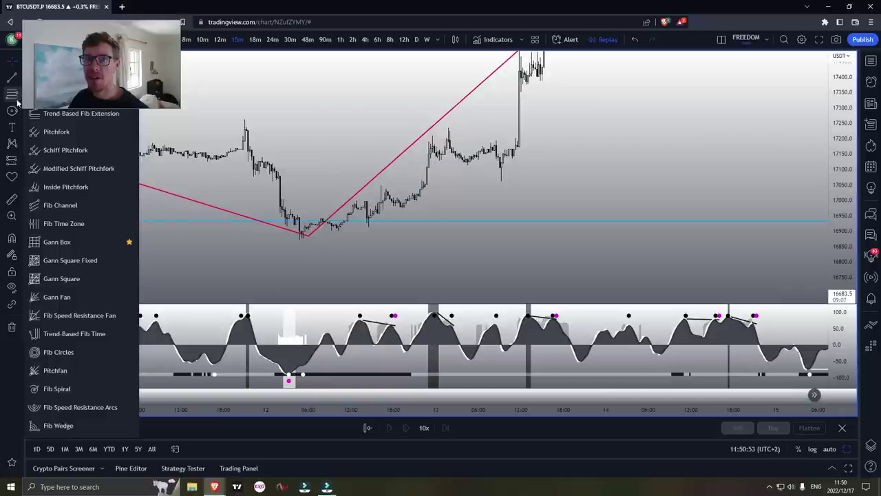
click(13, 159)
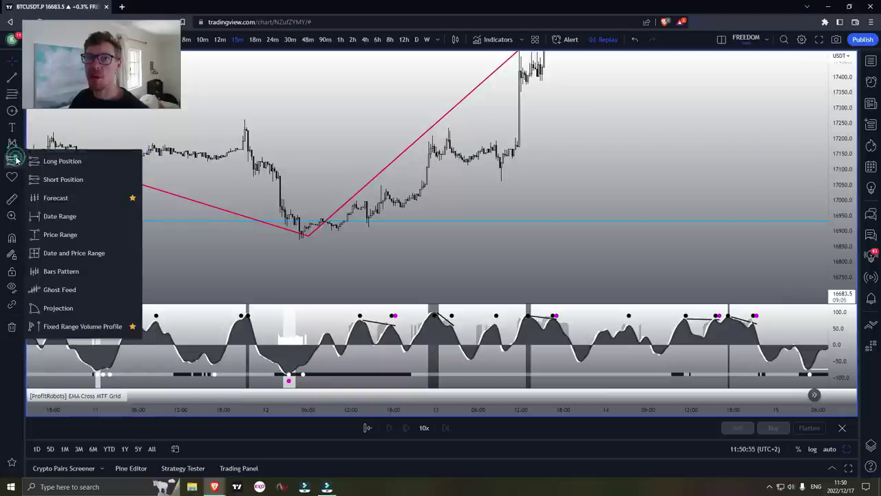
click(51, 179)
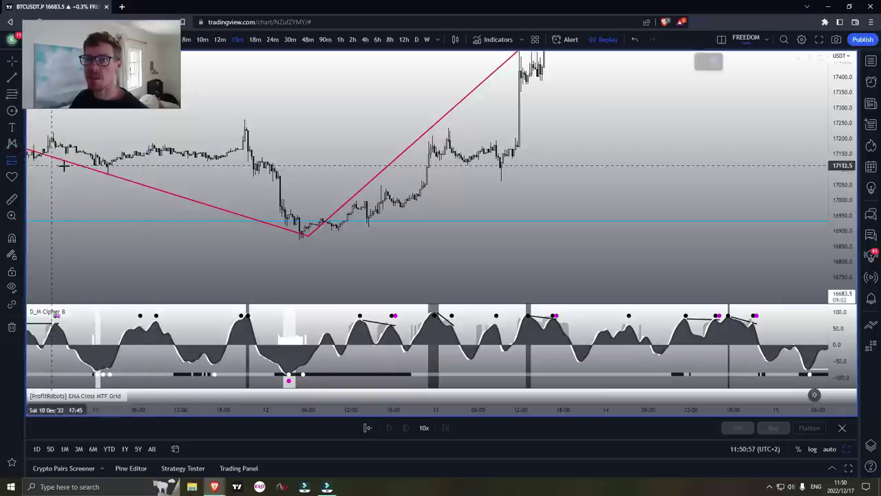
scroll(427, 215, down, 3)
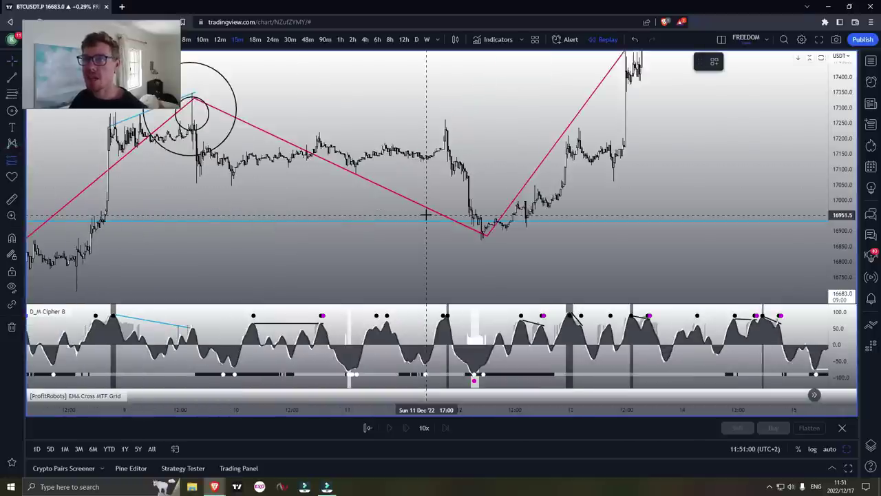
scroll(594, 252, up, 3)
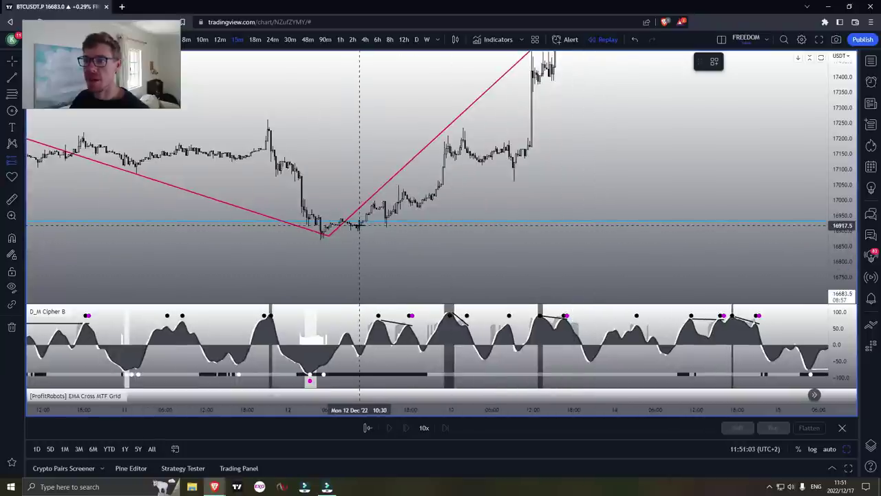
click(359, 226)
drag(362, 245, 360, 167)
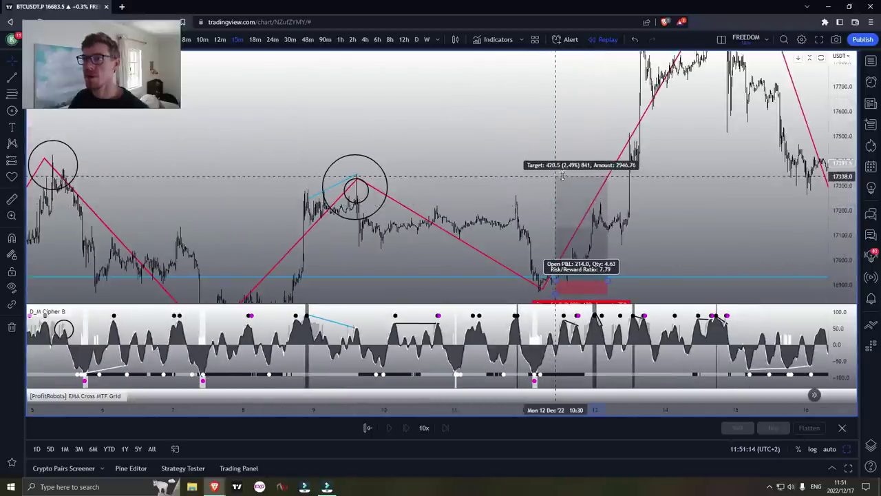
drag(563, 176, 564, 173)
click(718, 191)
Step: Circle the 13 December swing high and its matching D_M Cipher B peak, and pick the Short Position tool
drag(837, 127, 836, 196)
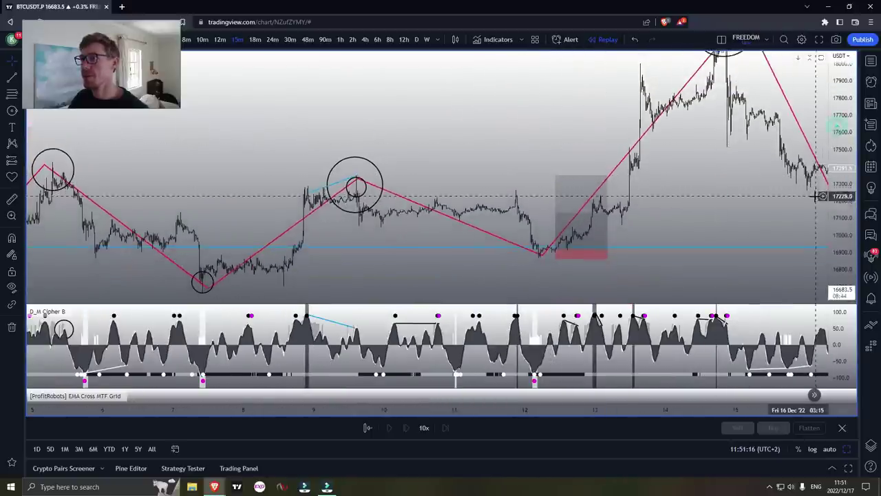
scroll(791, 193, up, 2)
drag(723, 184, 620, 200)
drag(845, 137, 843, 181)
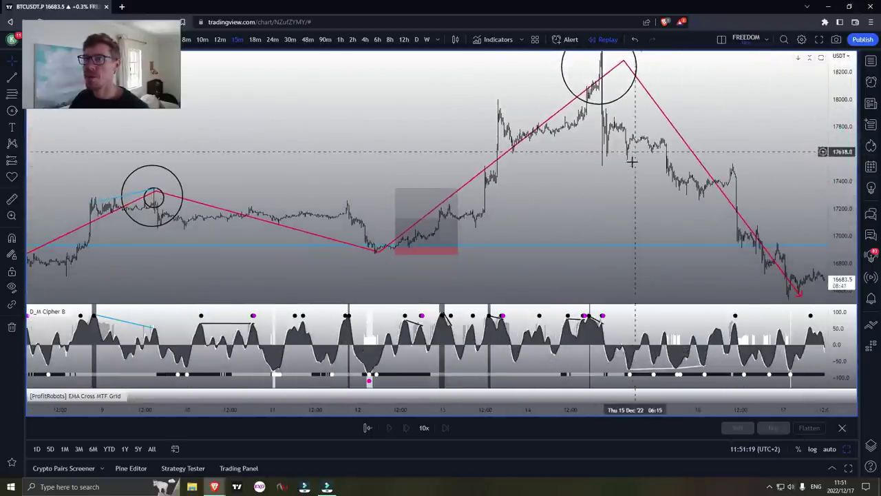
scroll(613, 177, down, 2)
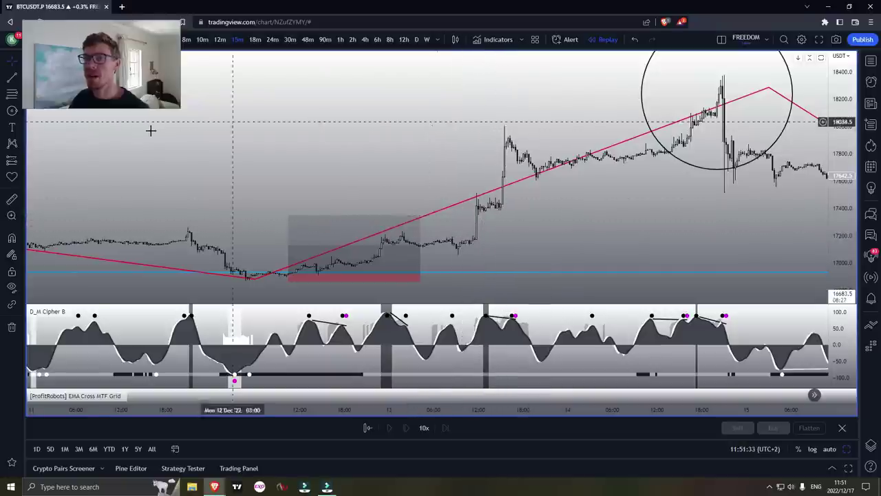
click(13, 111)
click(505, 139)
click(521, 144)
click(541, 132)
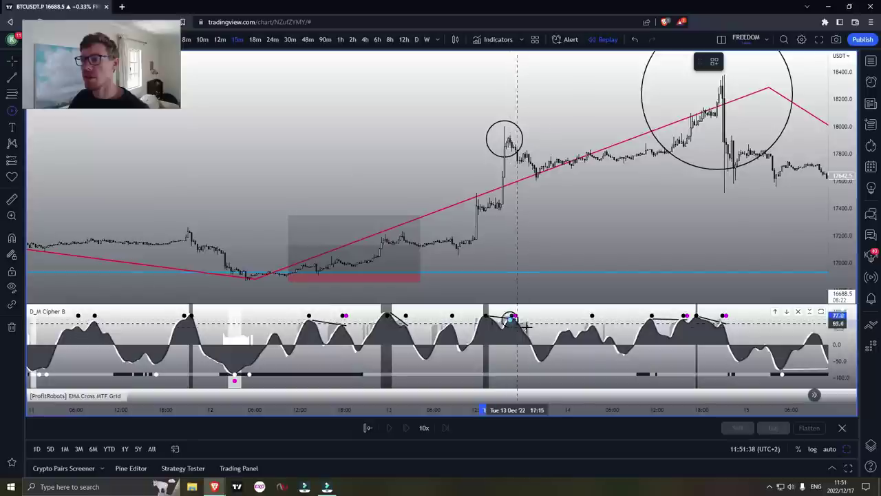
click(14, 159)
click(39, 180)
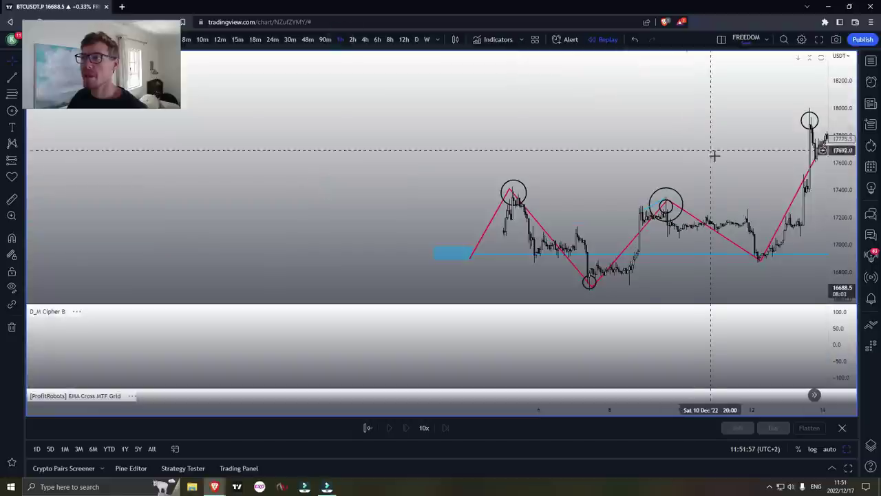
Step: Draw a grey rectangle just below the blue line, from the 8 December base to the 12 December low
scroll(723, 160, down, 3)
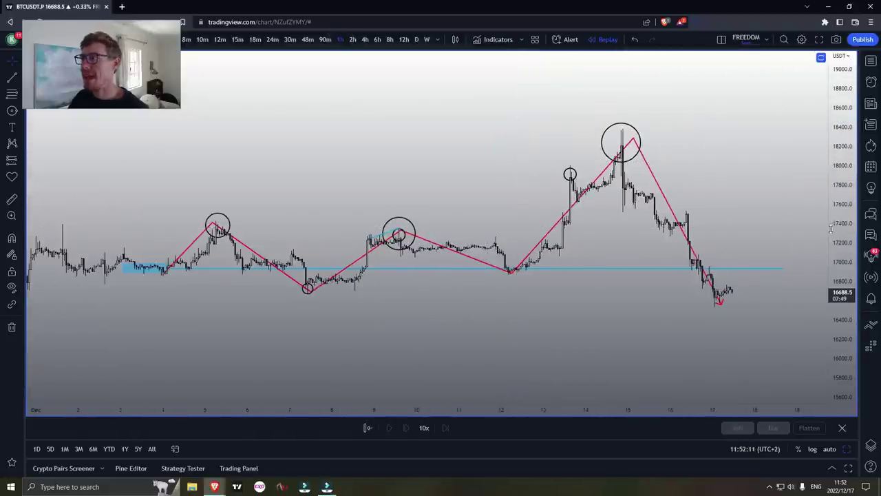
scroll(411, 159, down, 3)
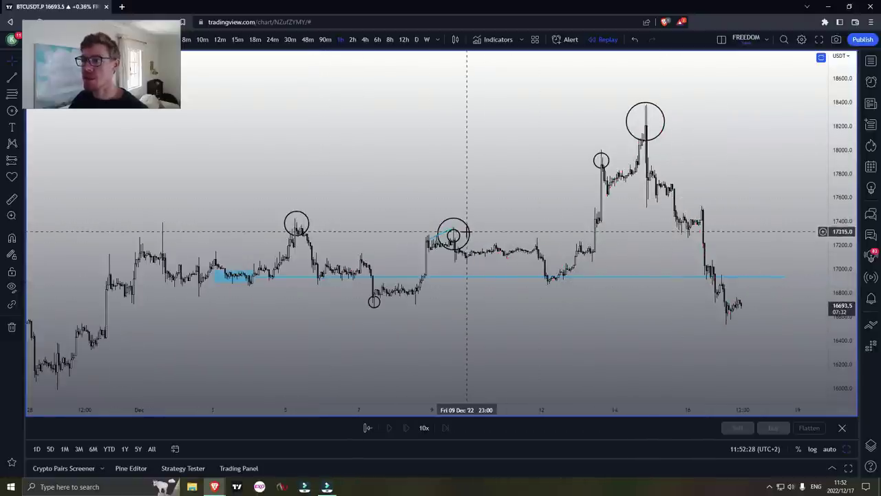
scroll(524, 213, down, 1)
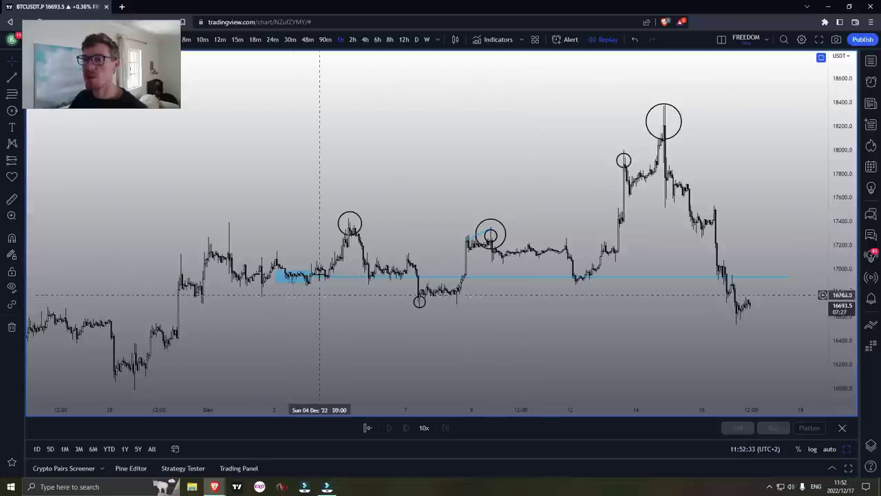
drag(355, 215, 343, 202)
scroll(345, 200, up, 1)
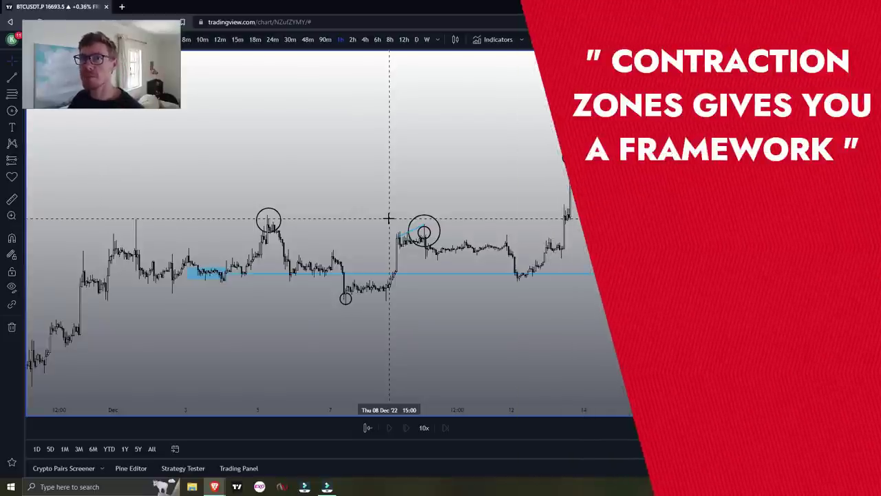
drag(480, 144, 488, 145)
click(21, 111)
click(29, 149)
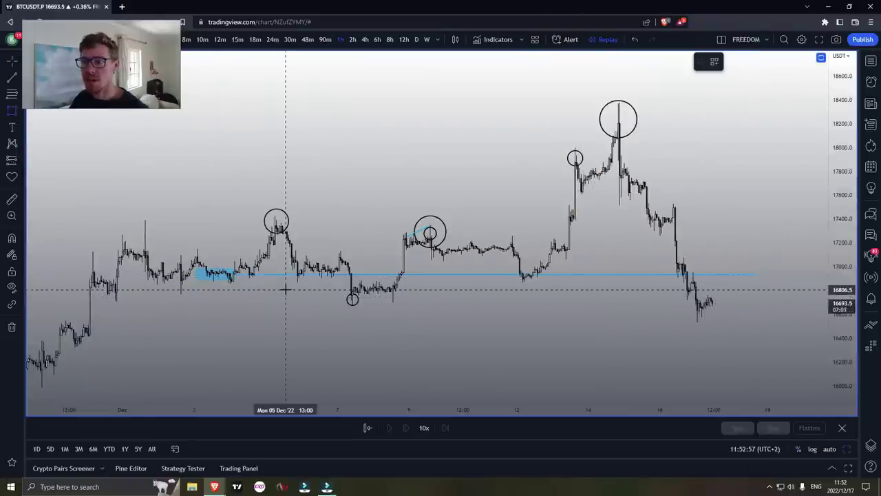
mouse_move(393, 280)
mouse_down()
mouse_move(544, 295)
mouse_move(546, 310)
mouse_move(592, 307)
mouse_up()
Step: Draw a grey rectangle from 17361.0 down to 17272.5, linking the 5 December high to the 9 December high
scroll(592, 307, down, 3)
drag(288, 228, 446, 238)
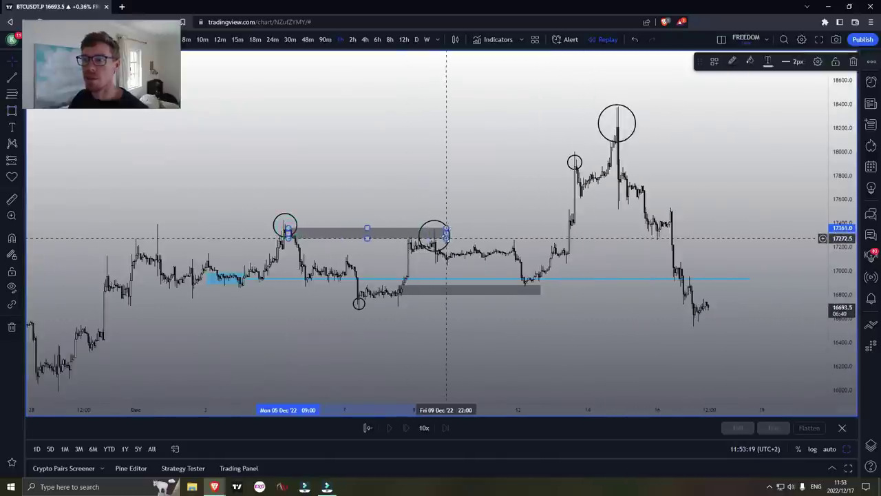
click(501, 226)
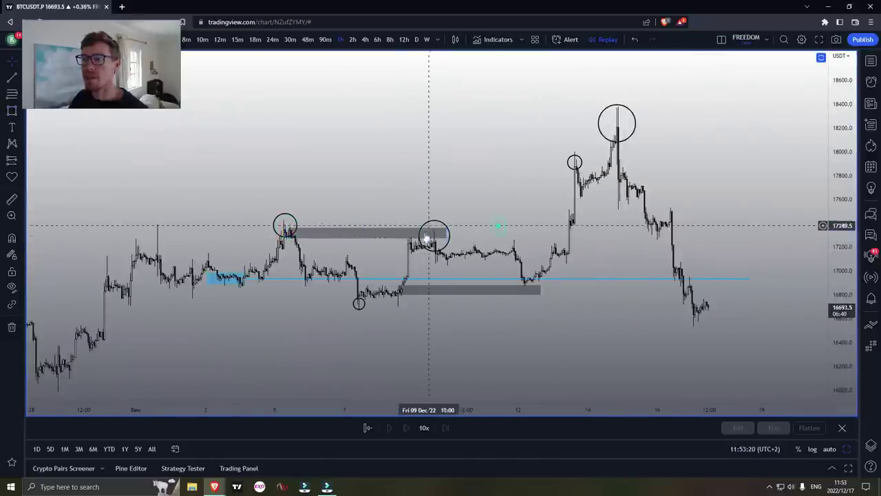
drag(611, 303, 643, 298)
scroll(643, 298, down, 1)
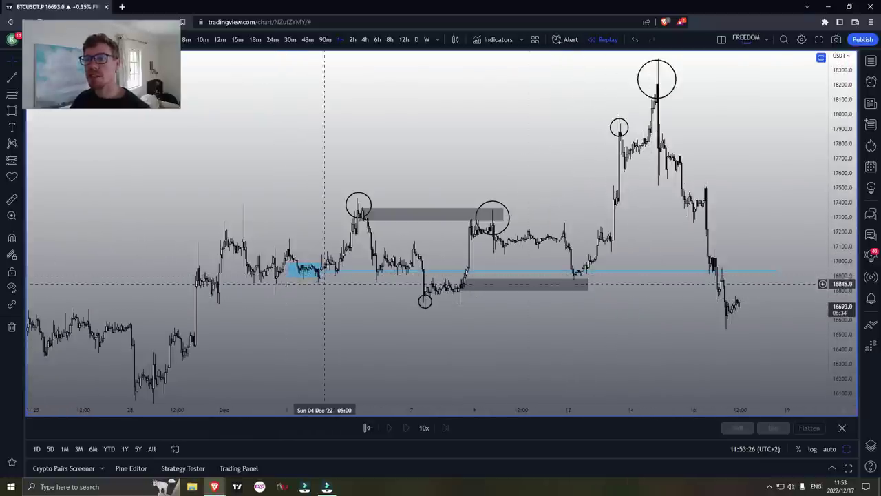
click(447, 216)
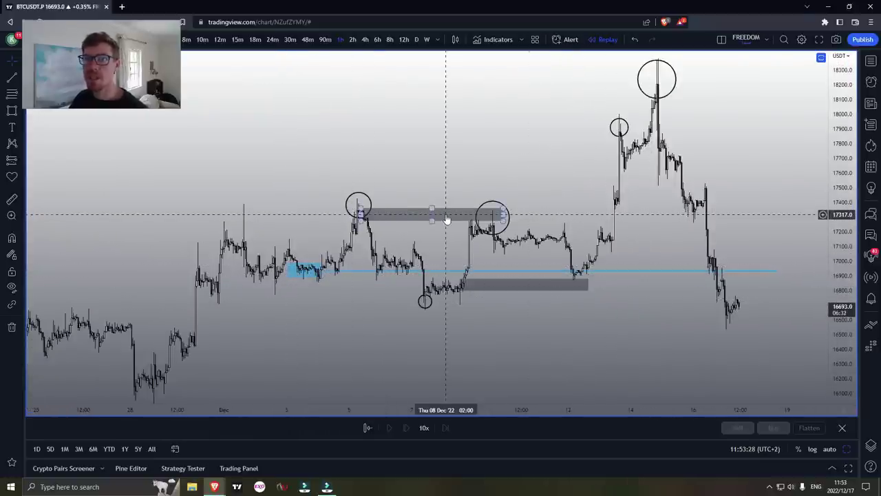